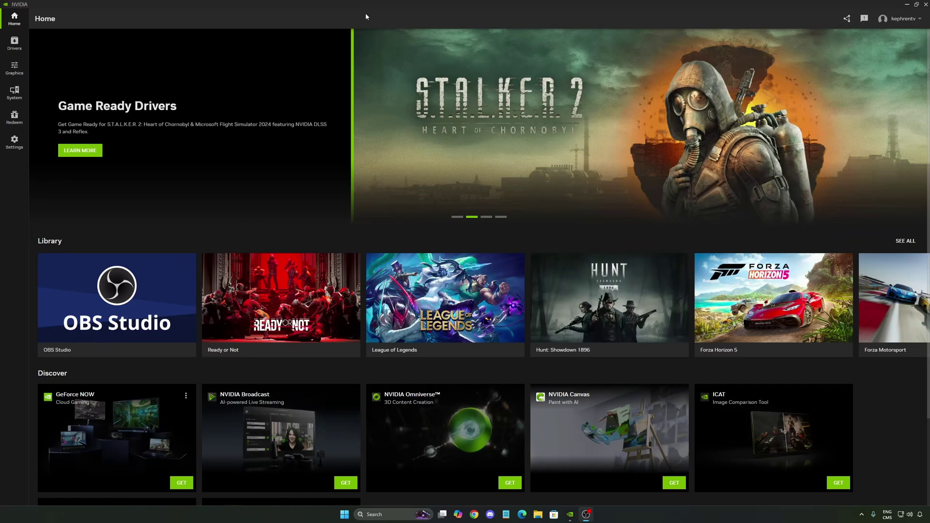
# - Open the Drivers page showing Game Ready Driver 566.14 installed with its release notes
pyautogui.moveTo(456, 270)
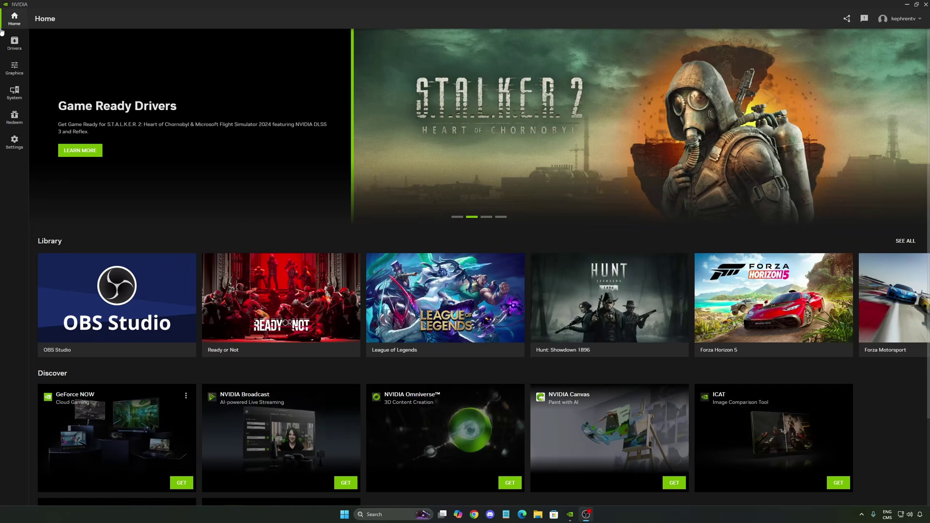
pyautogui.scroll(-2, 392, 202)
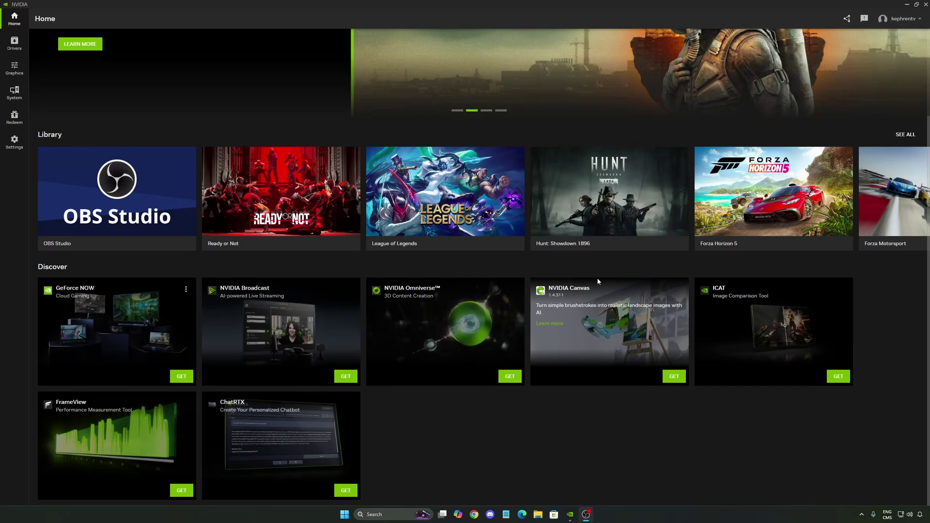
pyautogui.scroll(2, 339, 271)
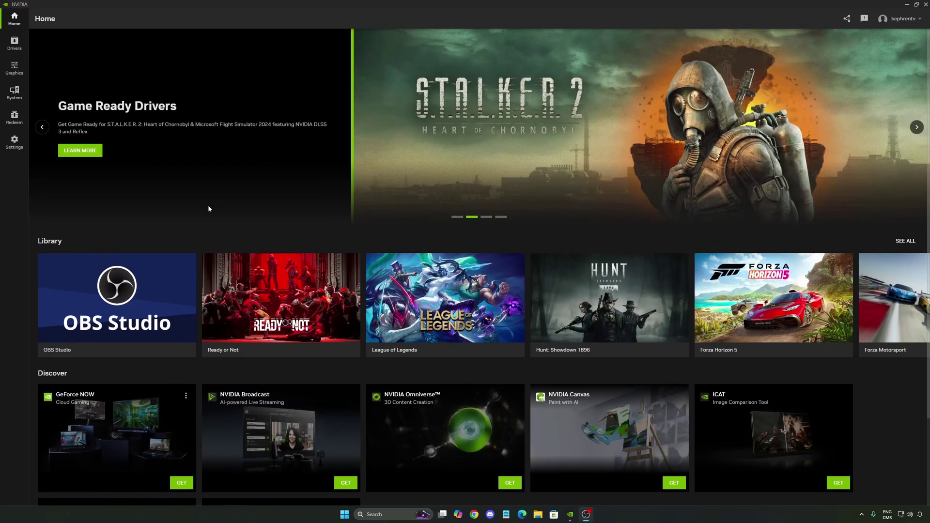
pyautogui.click(14, 43)
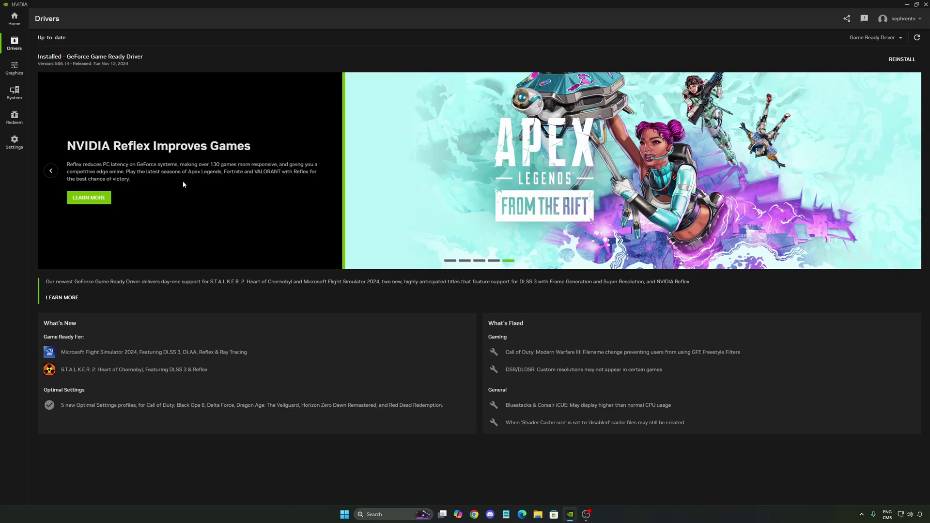
# - On the Graphics page, select League of Legends, then Hunt: Showdown 1896, to compare current and recommended values
pyautogui.click(15, 68)
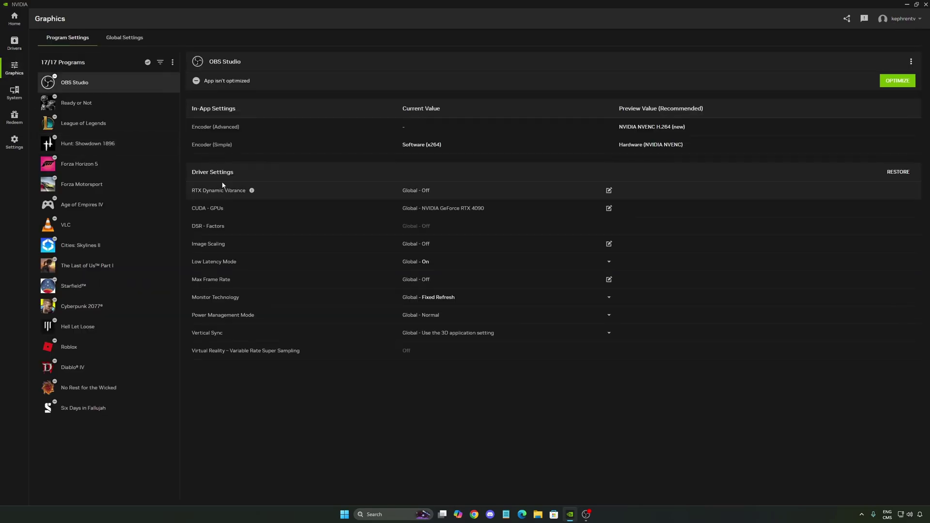
pyautogui.click(146, 129)
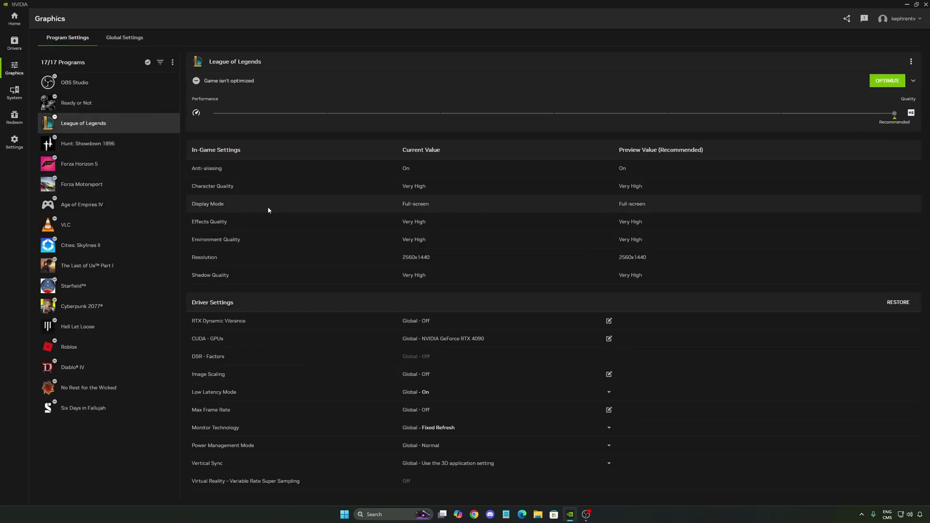
pyautogui.click(77, 148)
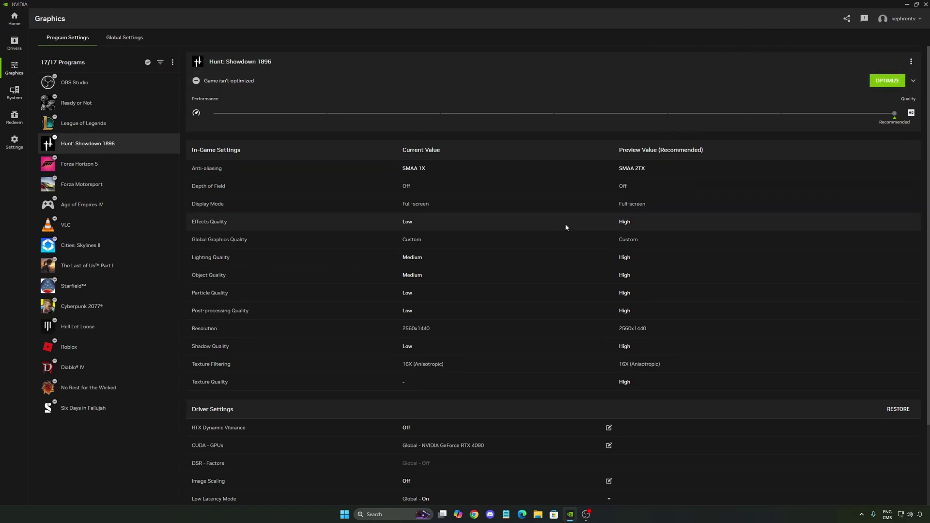
pyautogui.scroll(-2, 464, 211)
pyautogui.scroll(2, 489, 218)
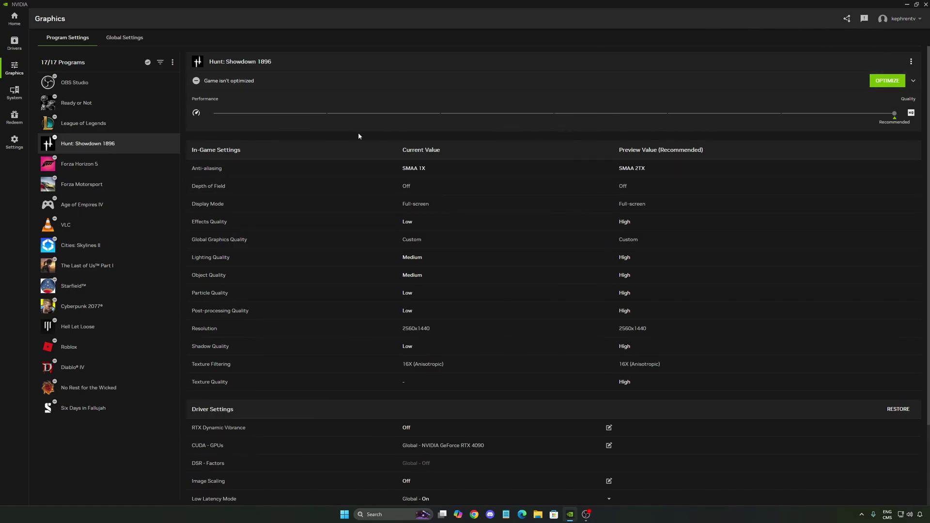
# - Switch to Global Settings and read the RTX Dynamic Vibrance description before closing it
pyautogui.click(127, 39)
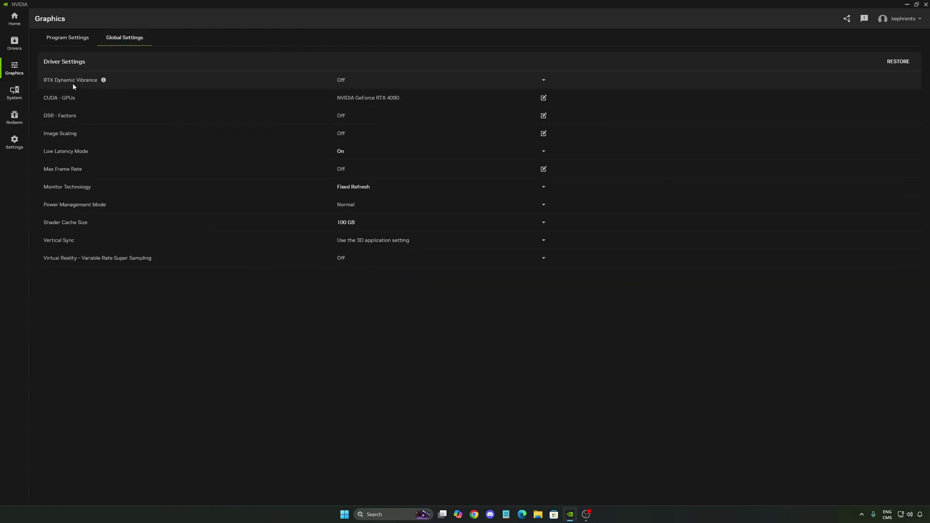
pyautogui.click(104, 80)
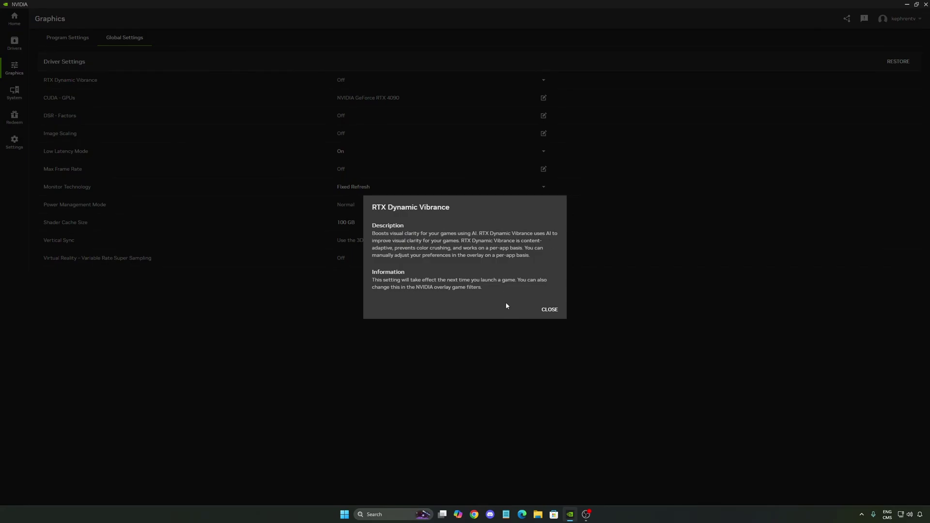
pyautogui.click(549, 311)
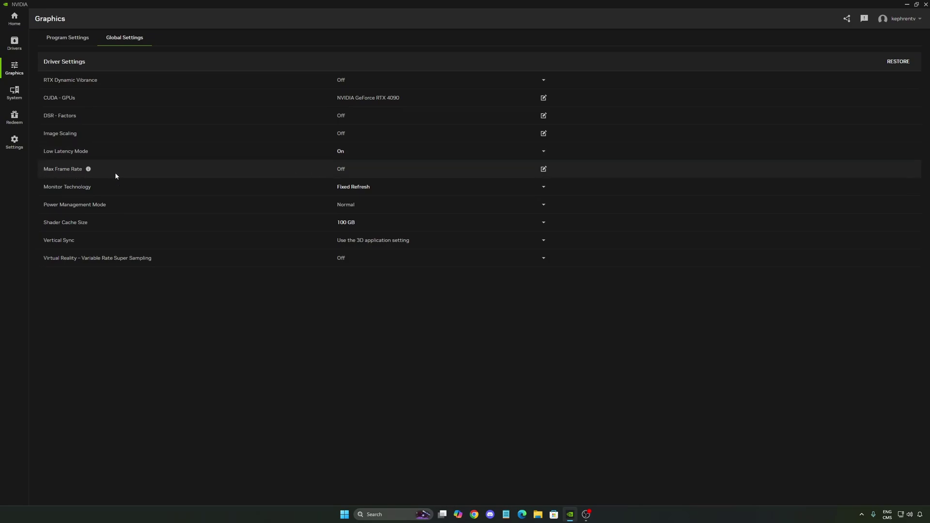
pyautogui.click(346, 169)
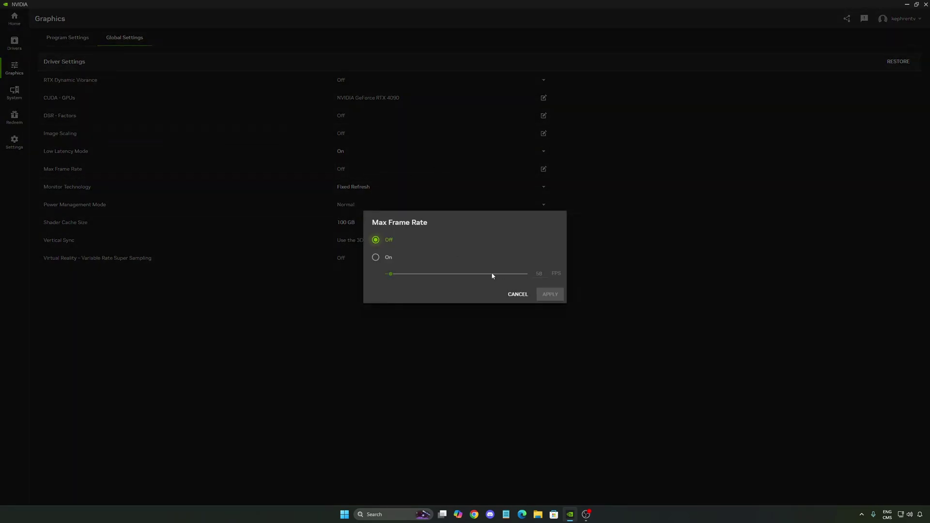
pyautogui.click(518, 294)
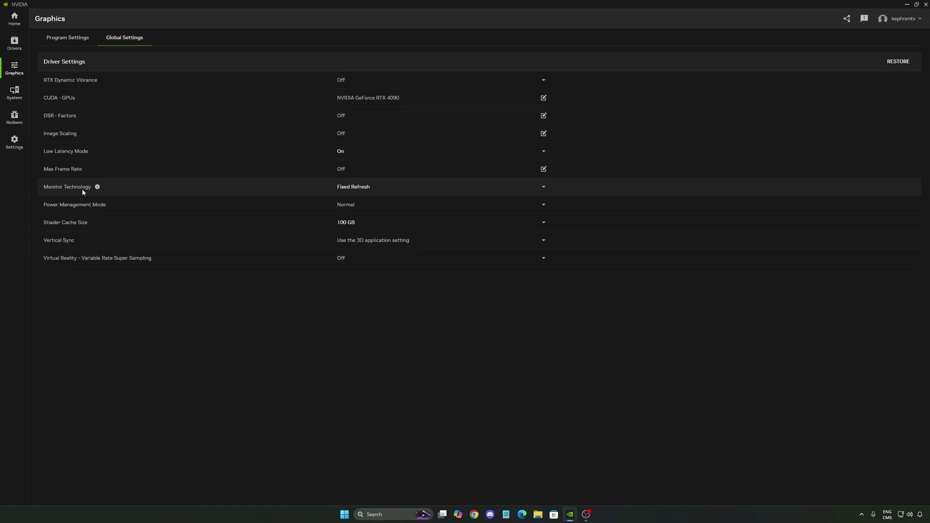
pyautogui.click(377, 187)
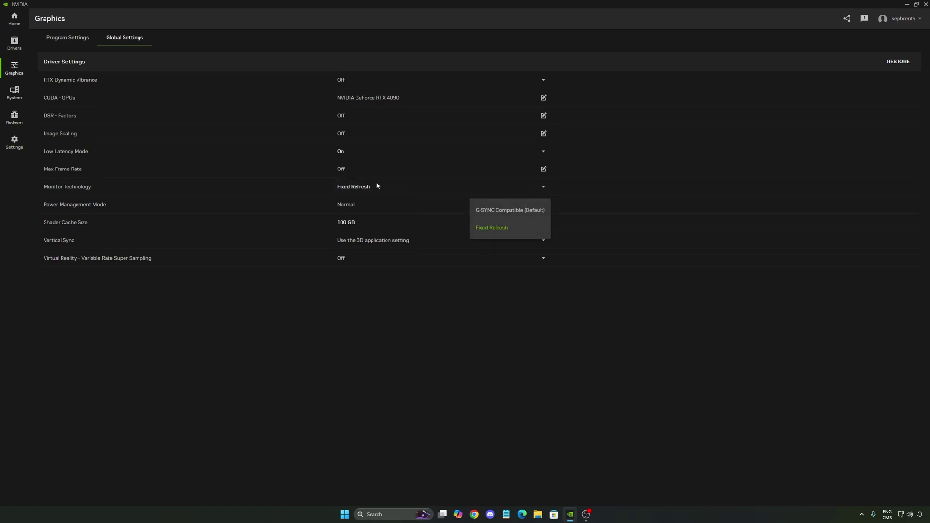
pyautogui.click(276, 364)
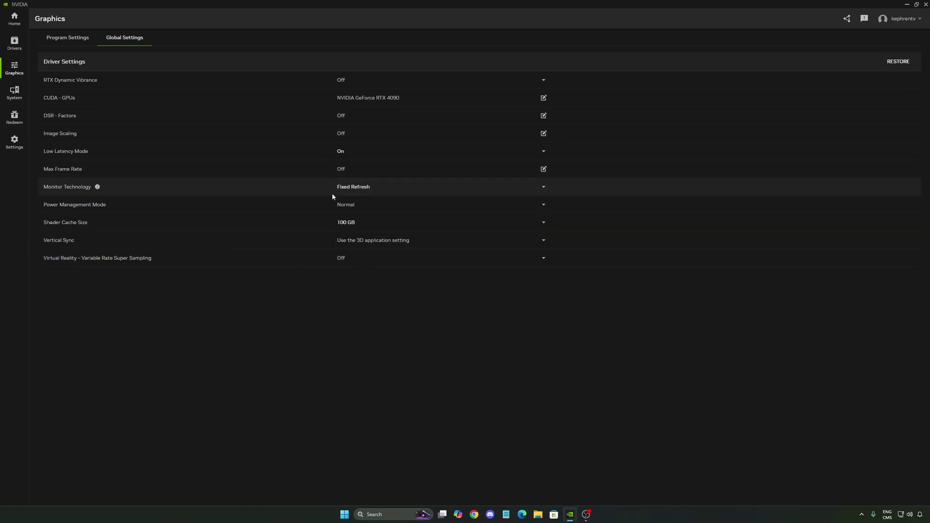
pyautogui.click(399, 210)
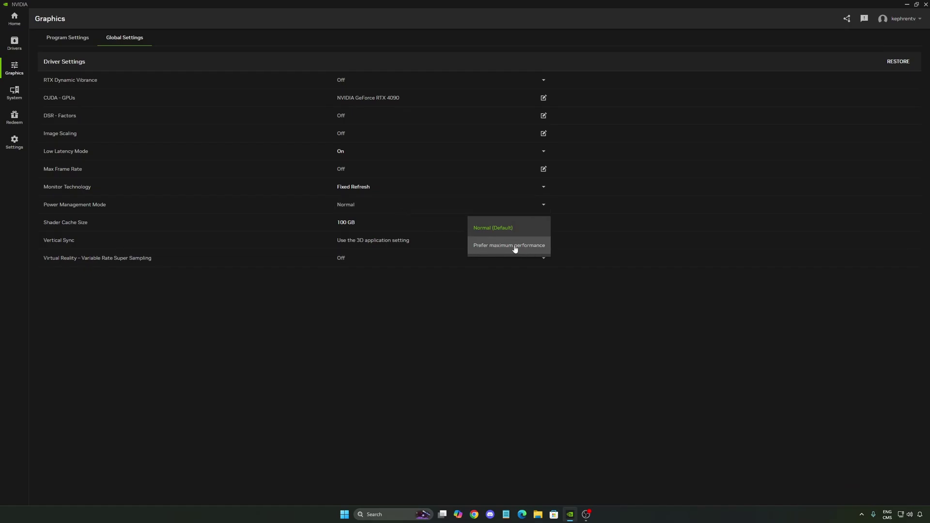
pyautogui.click(378, 276)
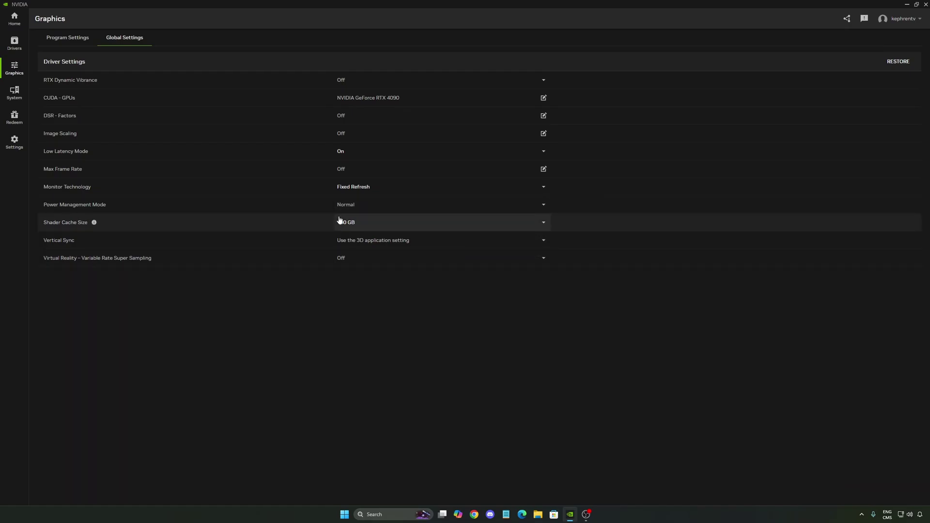
pyautogui.click(390, 209)
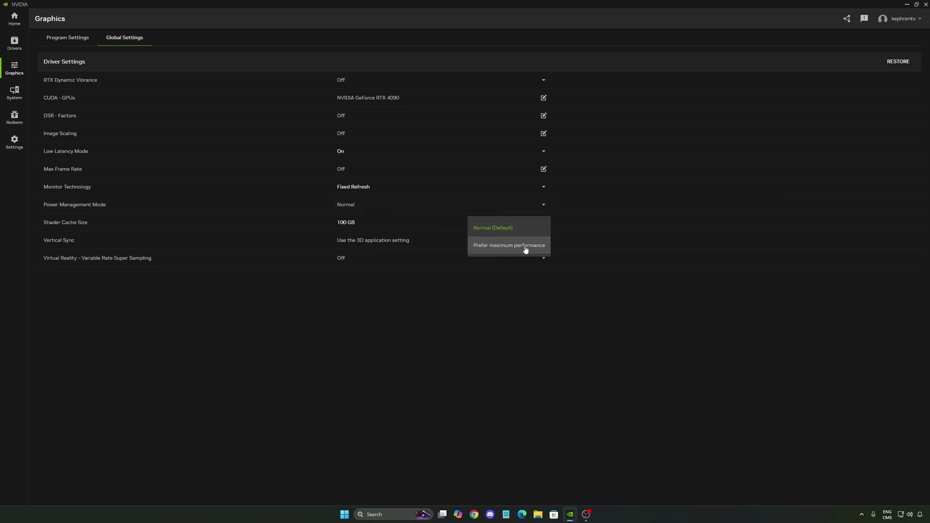
pyautogui.click(322, 212)
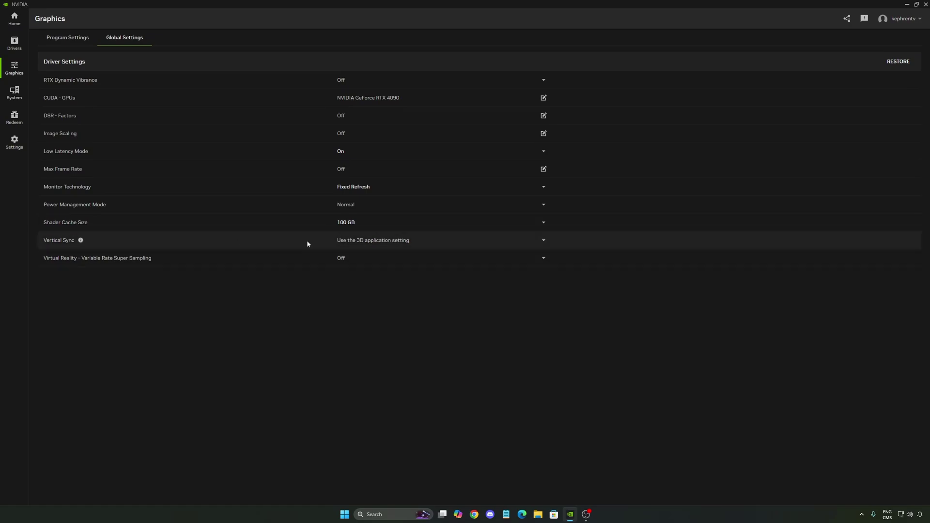
pyautogui.click(368, 222)
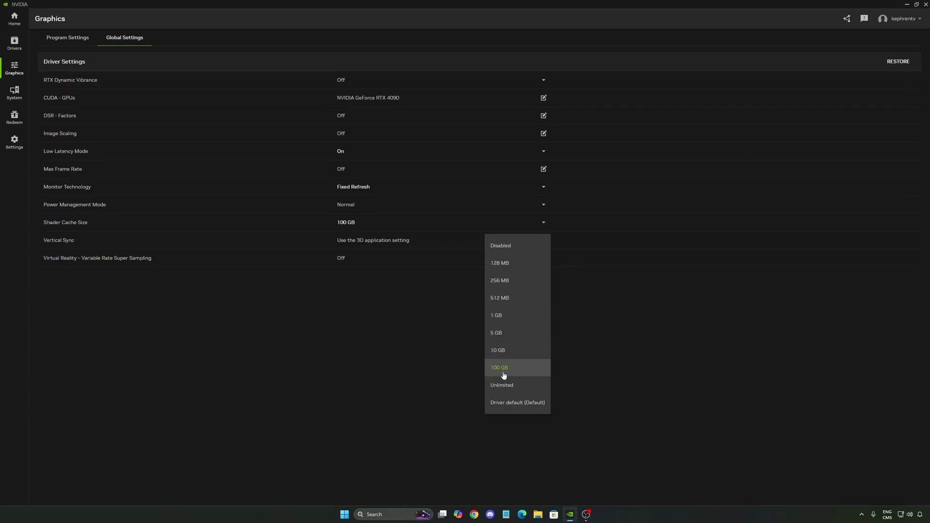
pyautogui.click(368, 353)
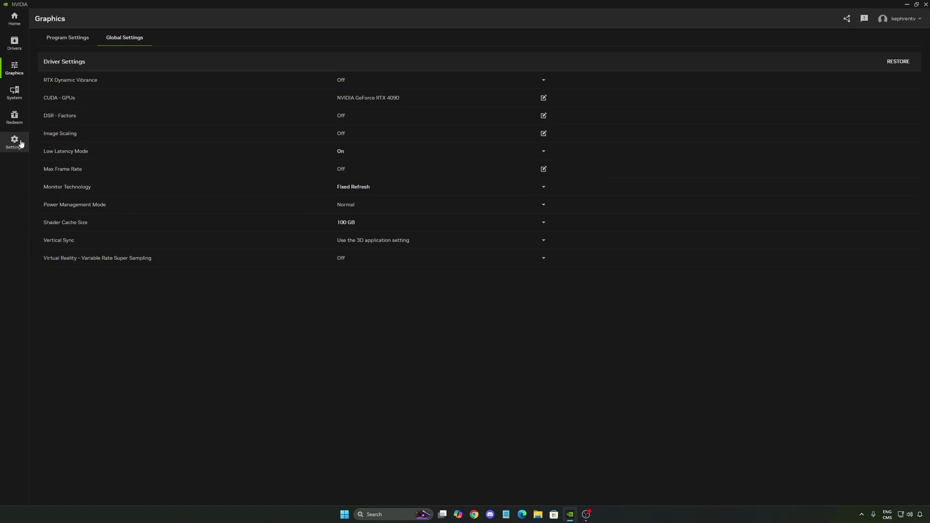
# - On System Displays, keep the refresh rate at 240 Hz and select the Asustek PG27AQDM display
pyautogui.click(14, 92)
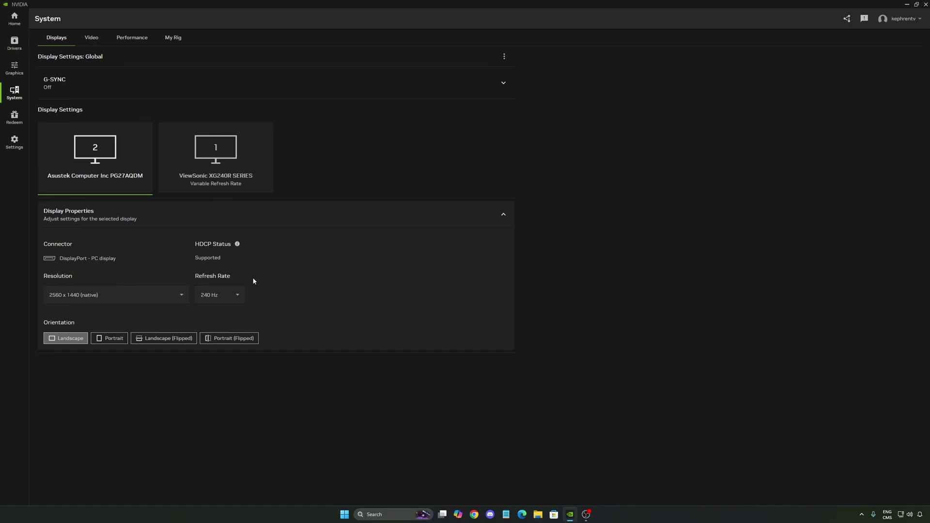
pyautogui.click(218, 296)
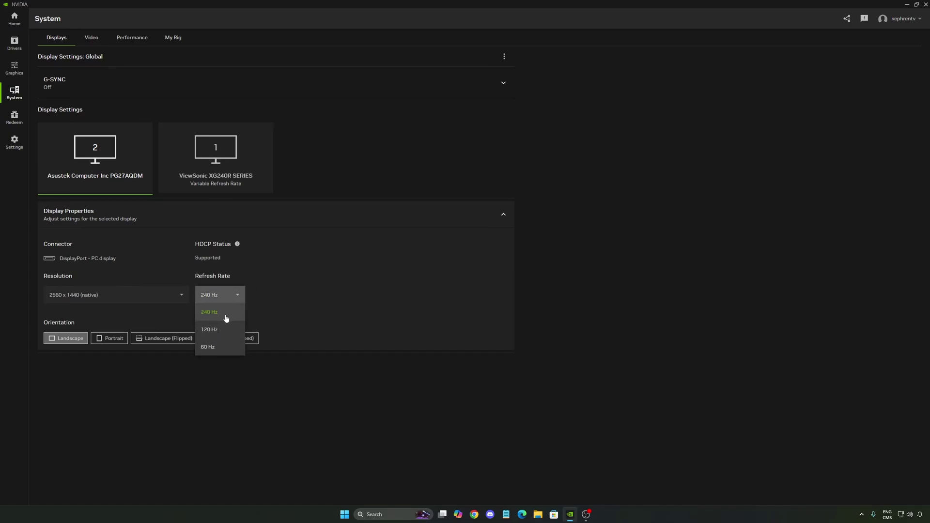
pyautogui.click(385, 262)
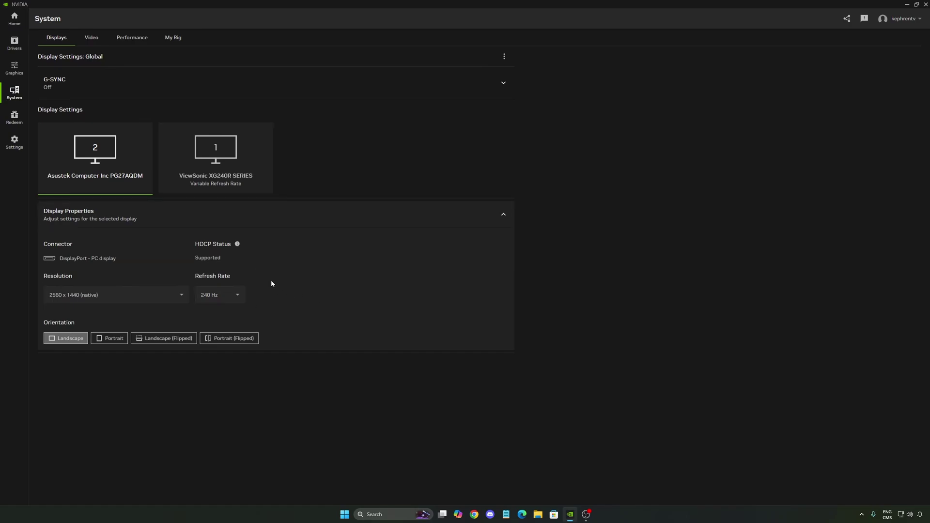
pyautogui.click(219, 295)
pyautogui.click(222, 156)
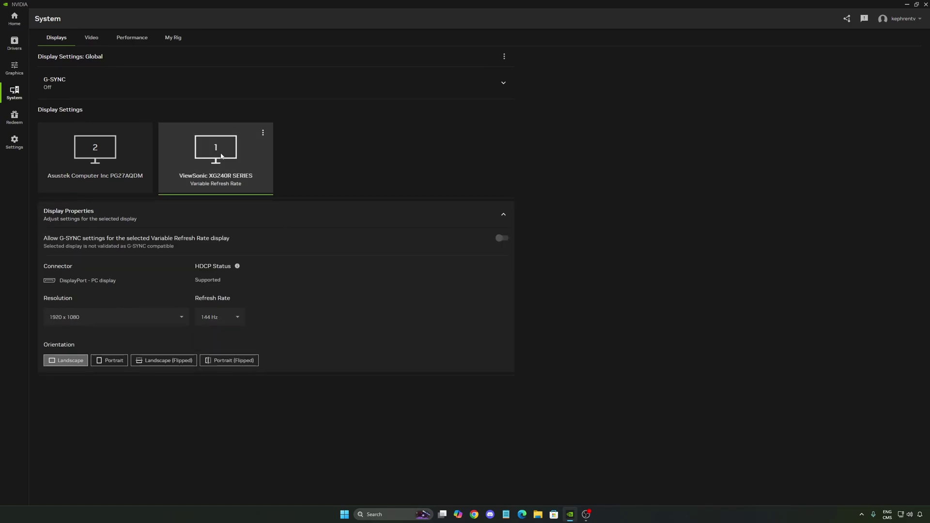
pyautogui.click(122, 172)
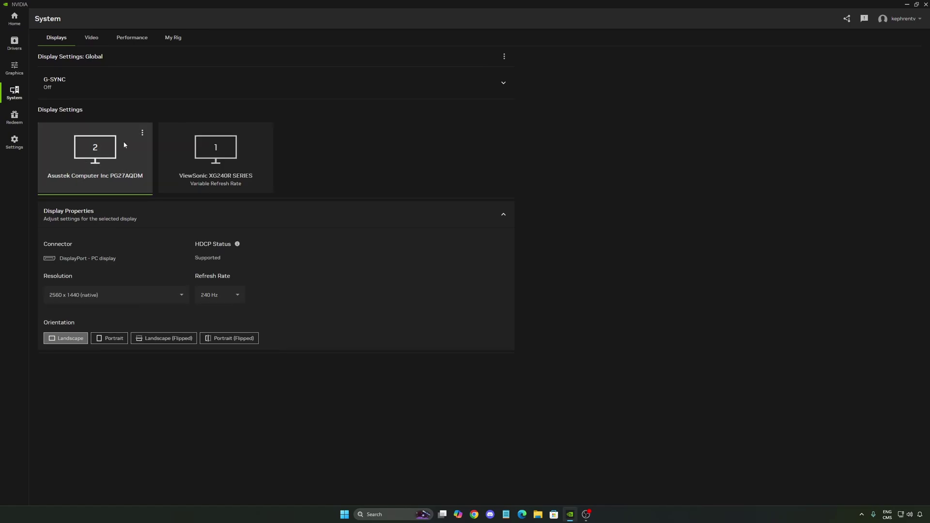
# - Expand global G-SYNC, try the On option, then cancel so G-SYNC stays Off
pyautogui.click(45, 86)
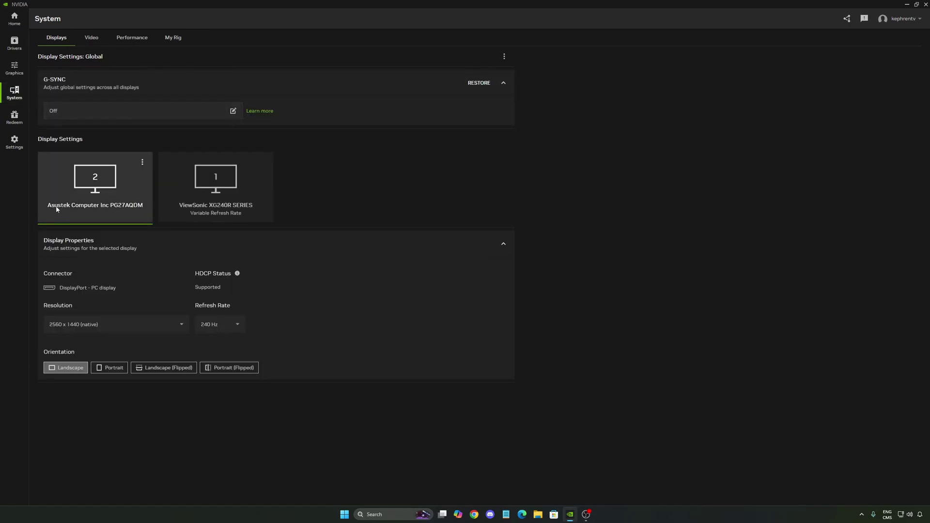
pyautogui.click(95, 110)
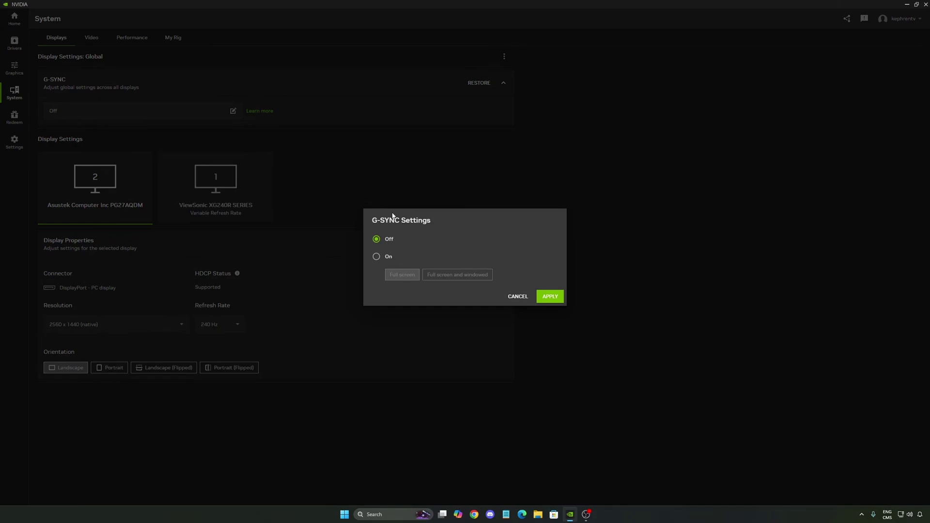
pyautogui.click(376, 256)
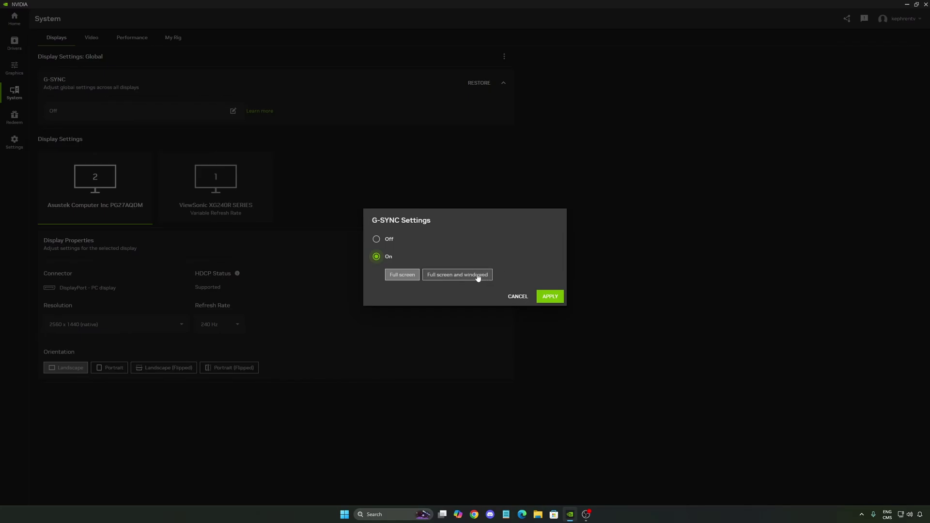
pyautogui.click(513, 297)
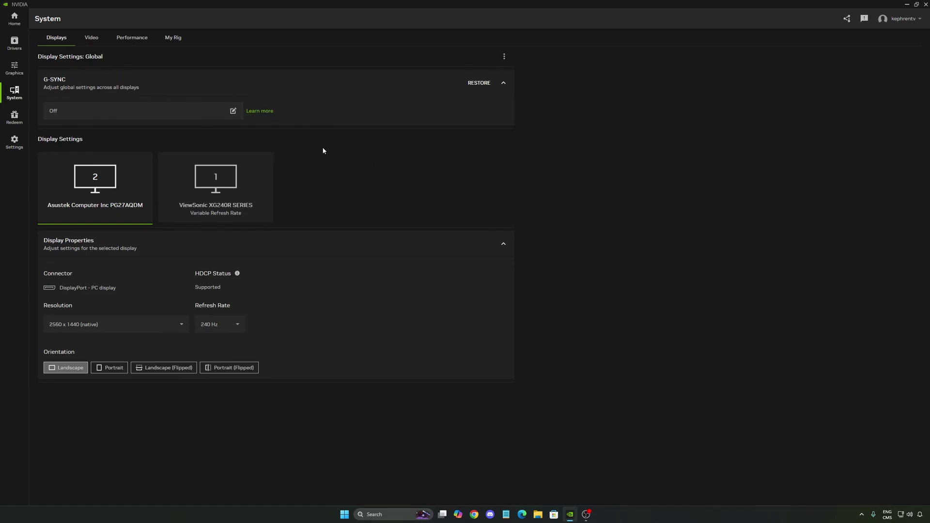
# - Turn Video Super Resolution on and review its quality levels, keeping Auto
pyautogui.click(93, 39)
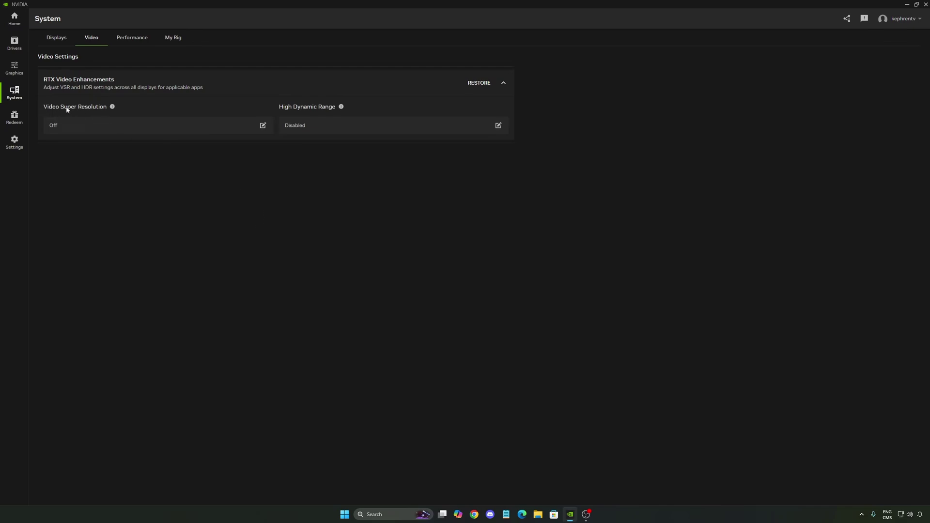
pyautogui.click(124, 126)
pyautogui.click(377, 249)
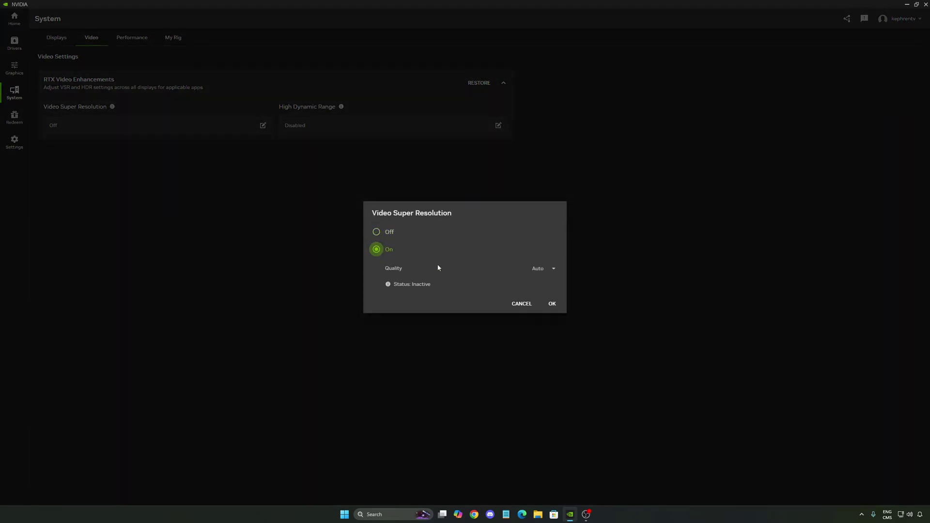
pyautogui.click(543, 268)
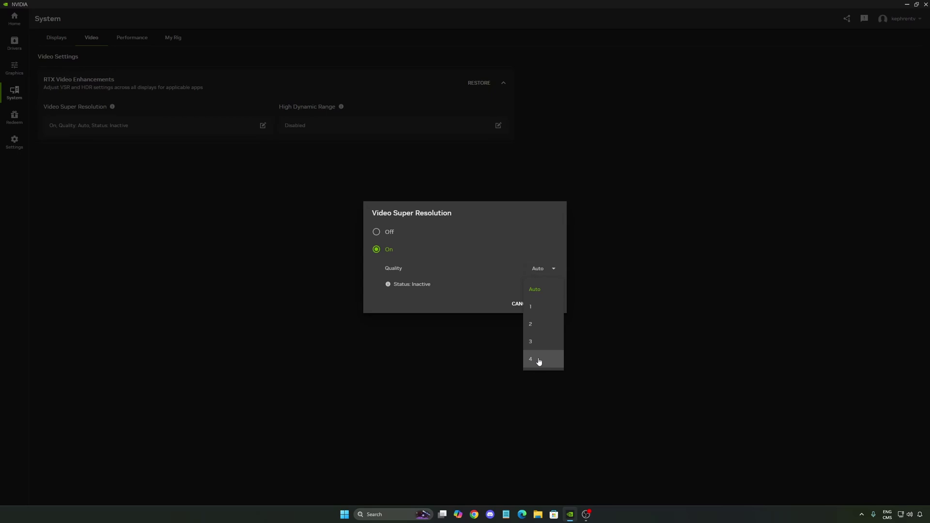
pyautogui.click(427, 309)
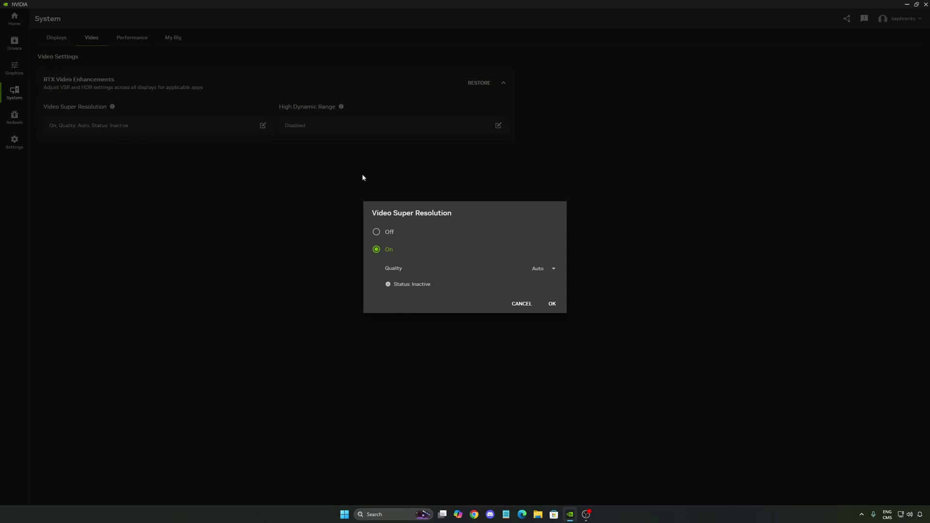
# - Set Video Super Resolution back to Off and view High Dynamic Range, leaving it Disabled
pyautogui.click(376, 232)
pyautogui.click(552, 304)
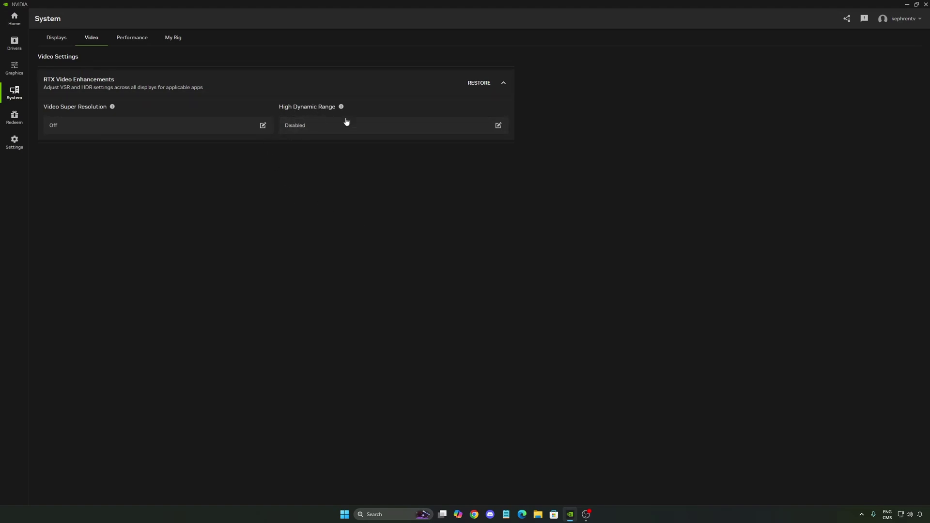
pyautogui.click(364, 125)
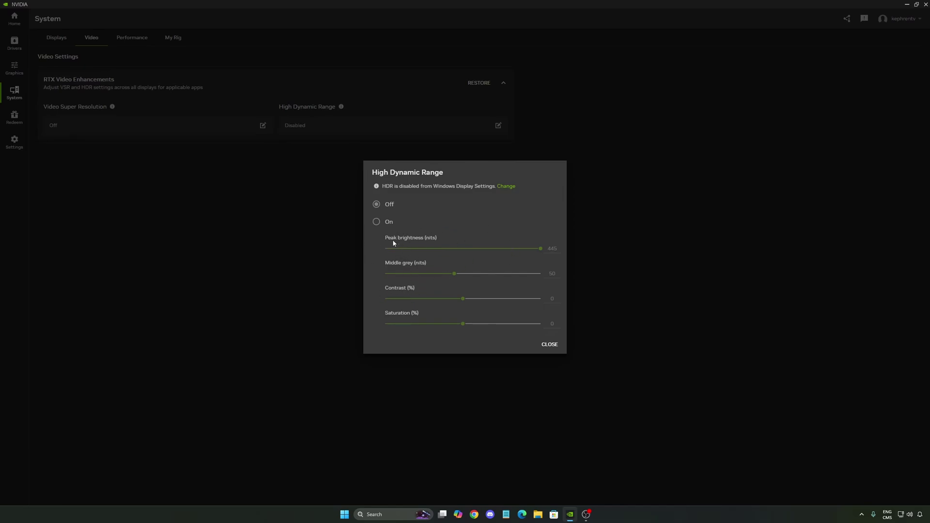
pyautogui.click(556, 346)
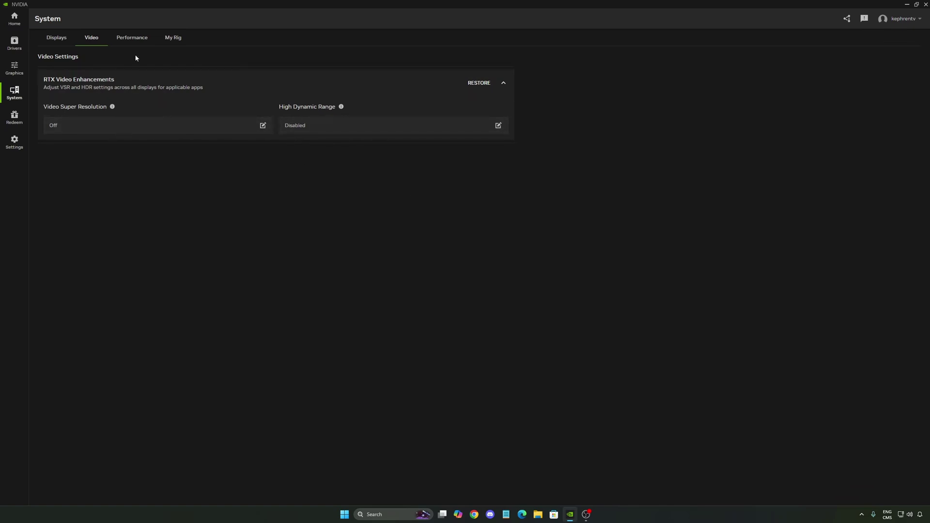
# - Show live GPU statistics, Automatic Tuning off, and limits of 100% power and 84°C
pyautogui.click(132, 38)
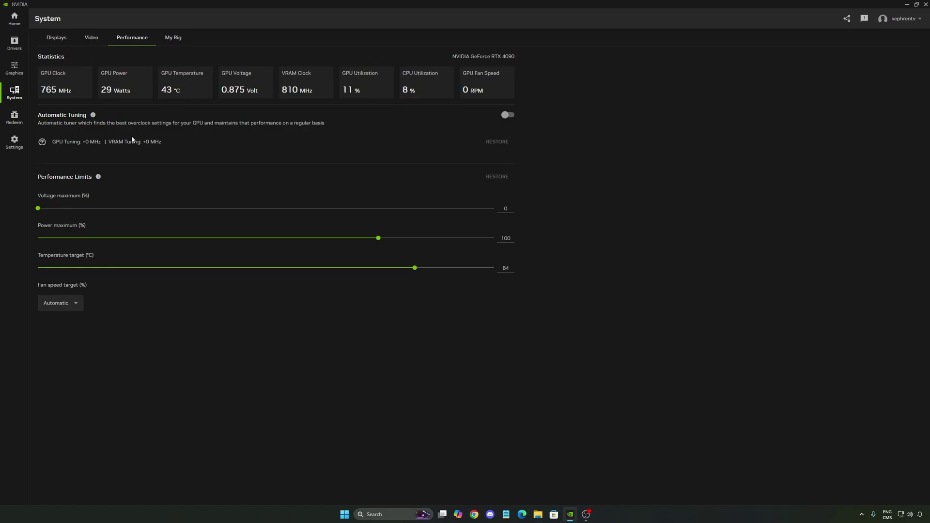
# - View My Rig details and the Redeem coupon page, then open the app's Settings page
pyautogui.click(173, 37)
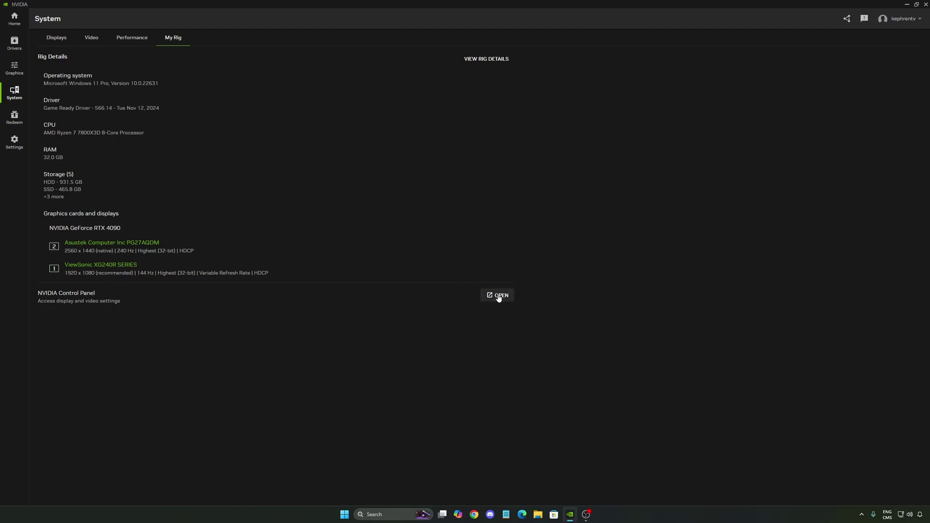
pyautogui.click(15, 118)
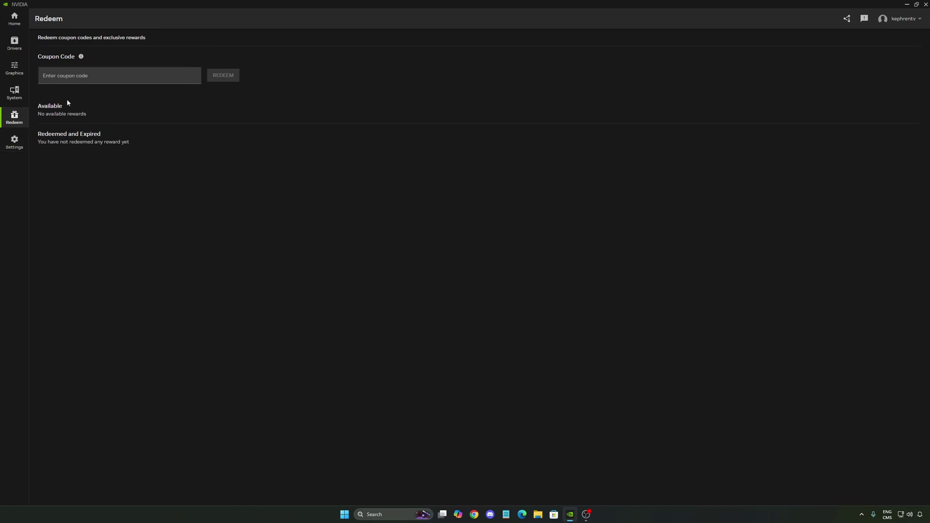
pyautogui.click(64, 83)
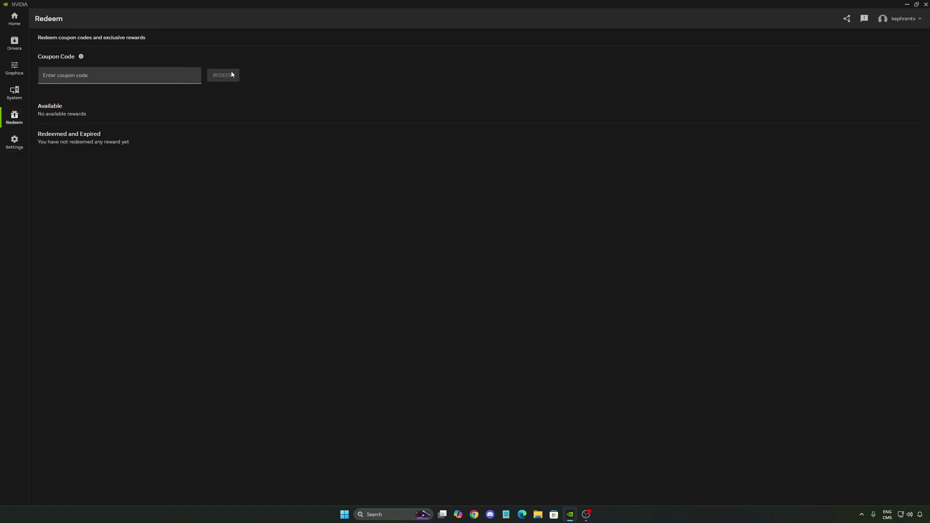
pyautogui.click(266, 178)
pyautogui.click(15, 142)
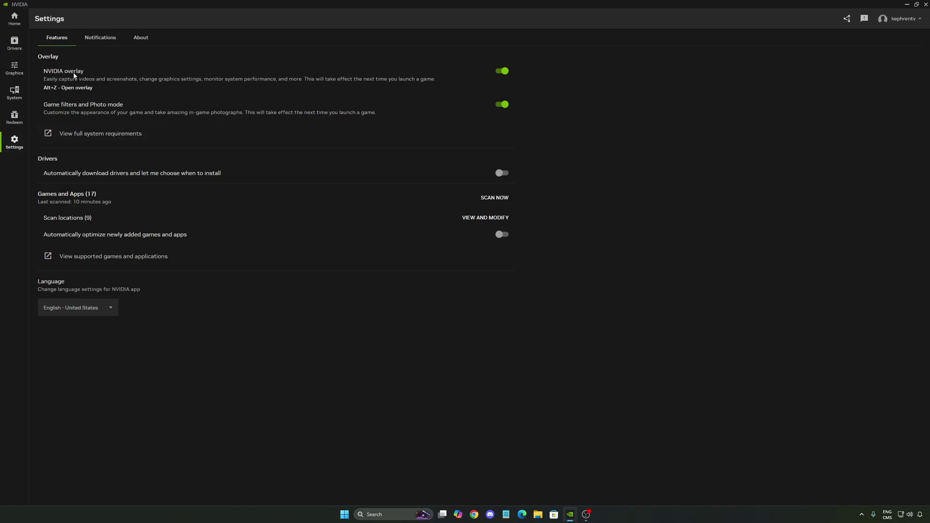
# - Bring up the overlay's Video capture settings and set the capture codec to AV1
pyautogui.hotkey('alt', 'z')
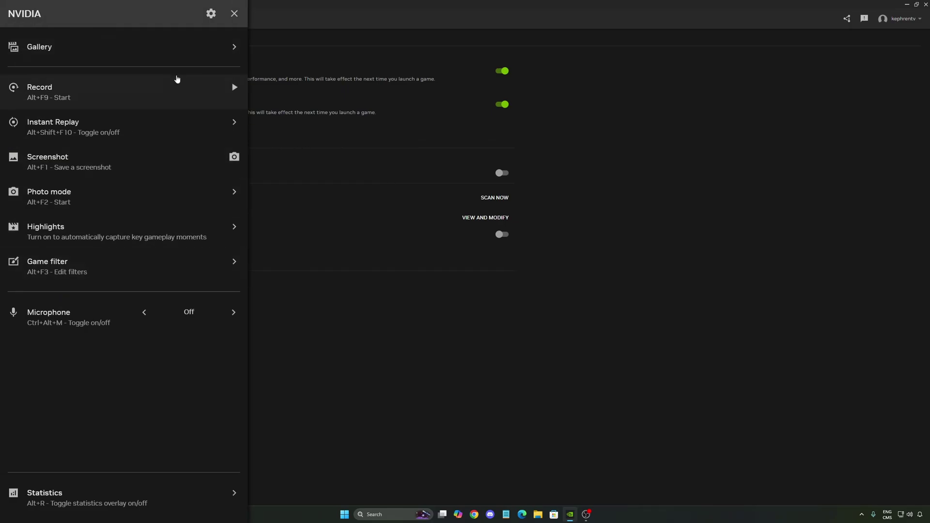
pyautogui.click(212, 14)
pyautogui.click(69, 174)
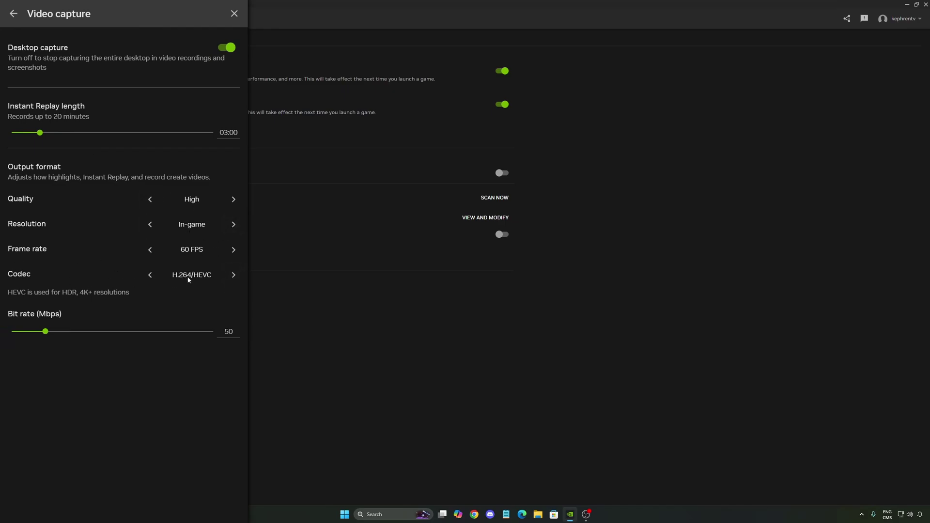
pyautogui.click(226, 277)
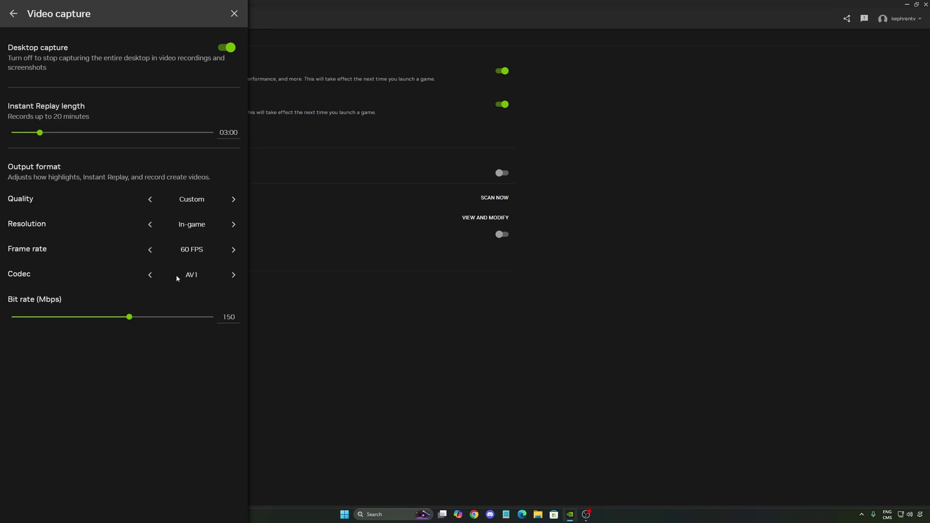
pyautogui.click(150, 275)
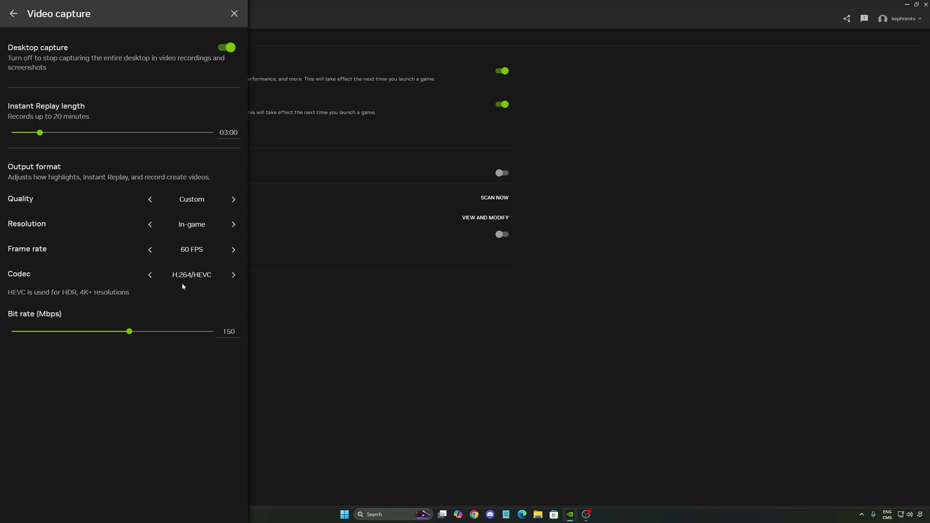
pyautogui.click(233, 274)
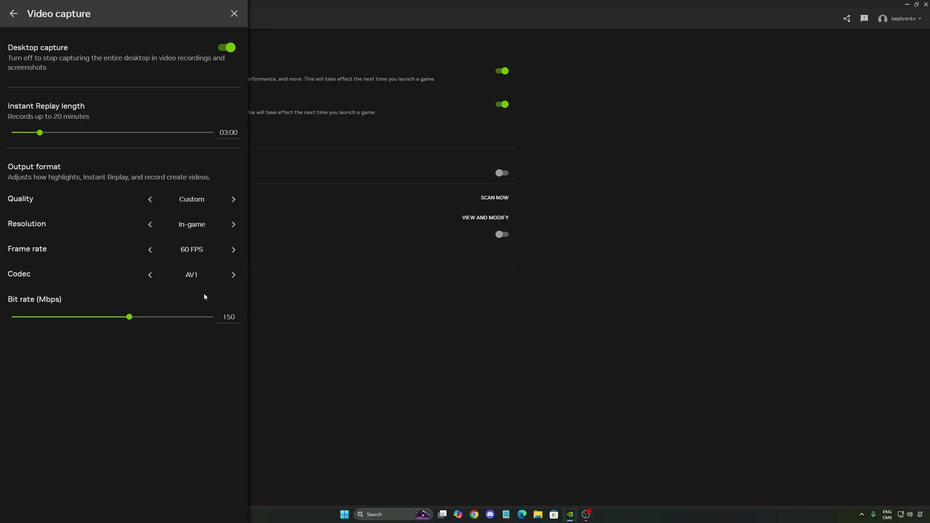
# - Cycle the frame rate, drag the bit rate slider to maximum, and set resolution to 4320p 8K
pyautogui.click(232, 227)
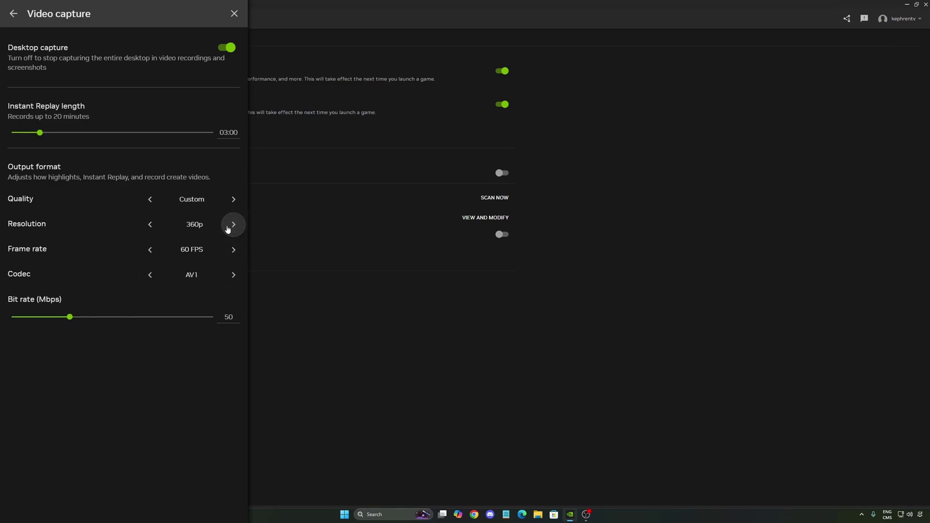
pyautogui.click(148, 225)
pyautogui.click(150, 227)
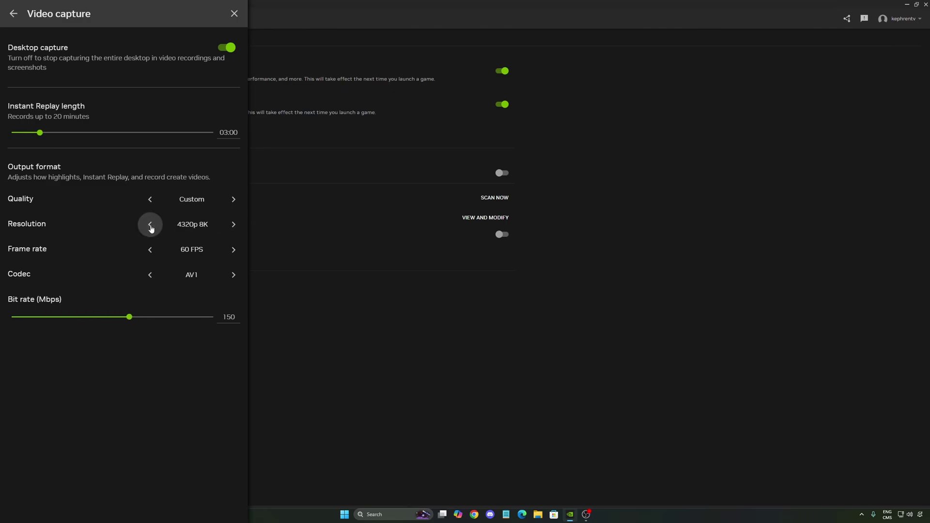
pyautogui.click(233, 250)
pyautogui.click(150, 249)
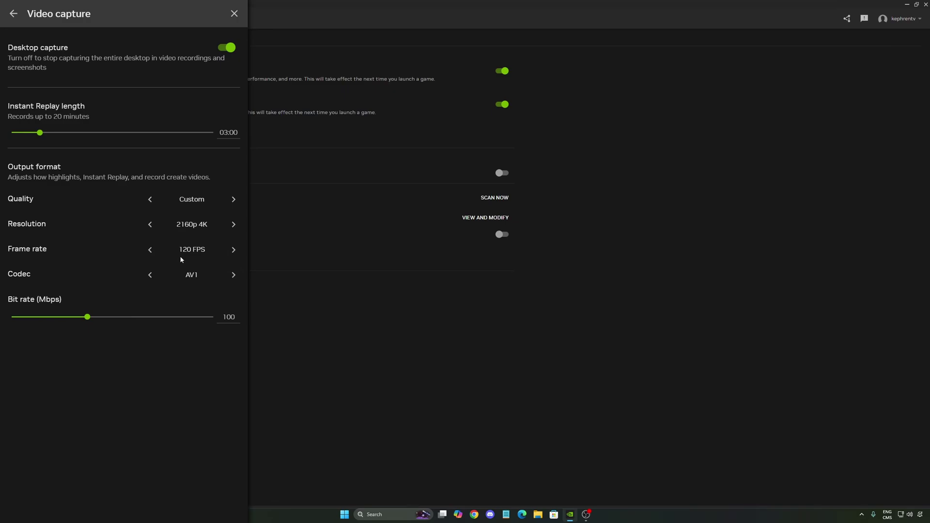
pyautogui.moveTo(87, 317); pyautogui.dragTo(280, 277)
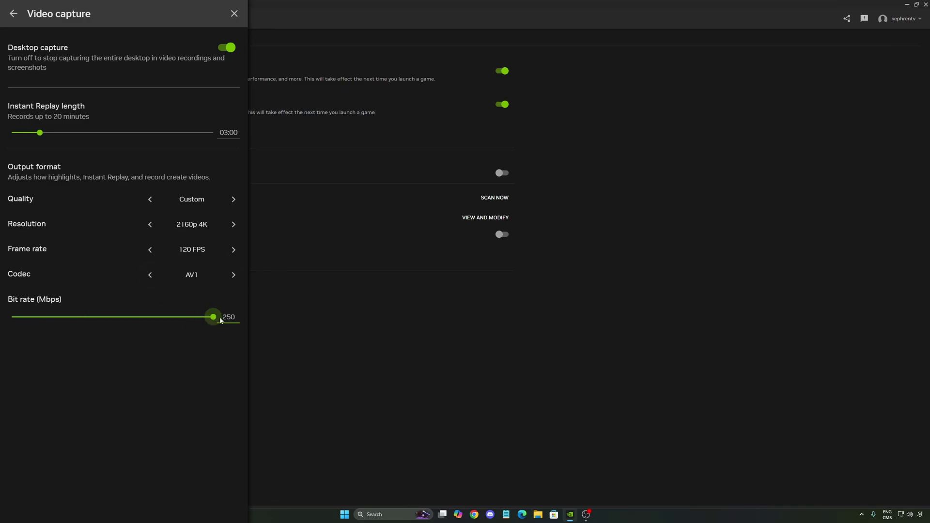
pyautogui.click(233, 224)
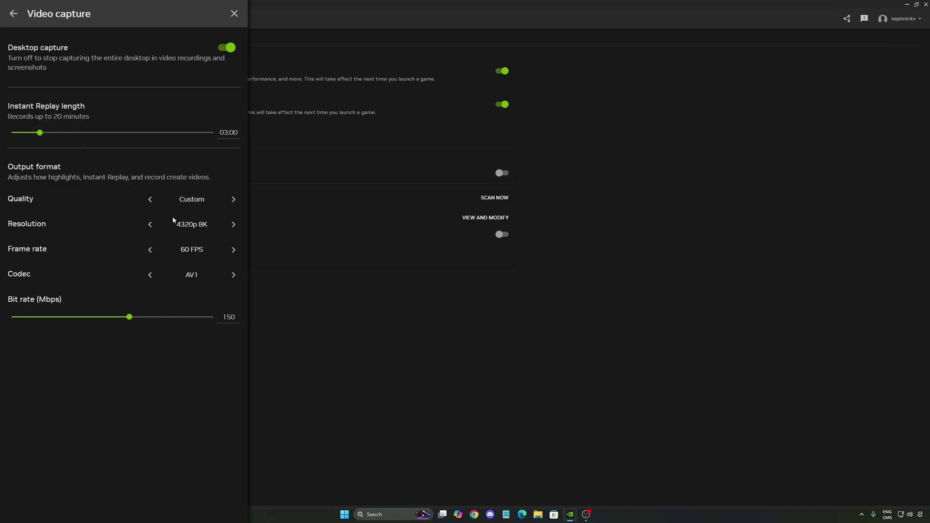
pyautogui.click(13, 14)
# - Turn on Capture highlights and expand Hunt: Showdown to view its highlight events
pyautogui.click(13, 13)
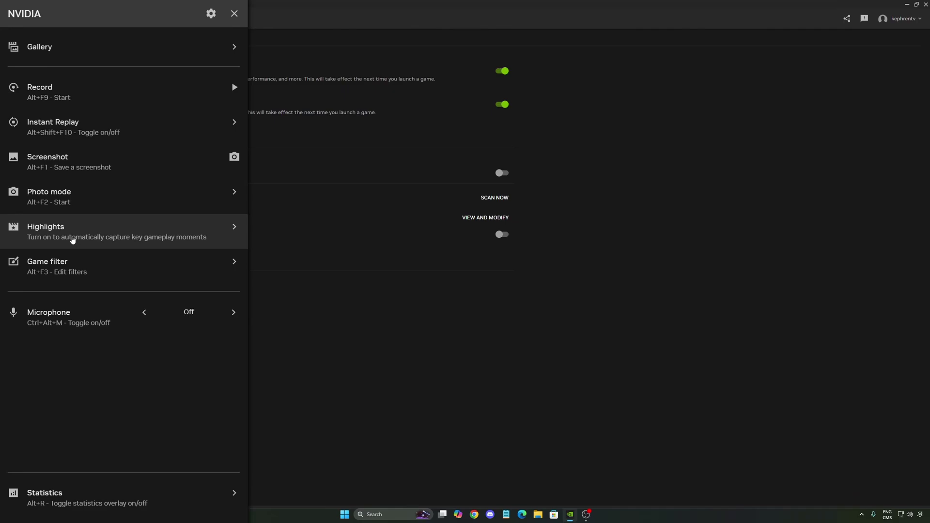
pyautogui.click(72, 238)
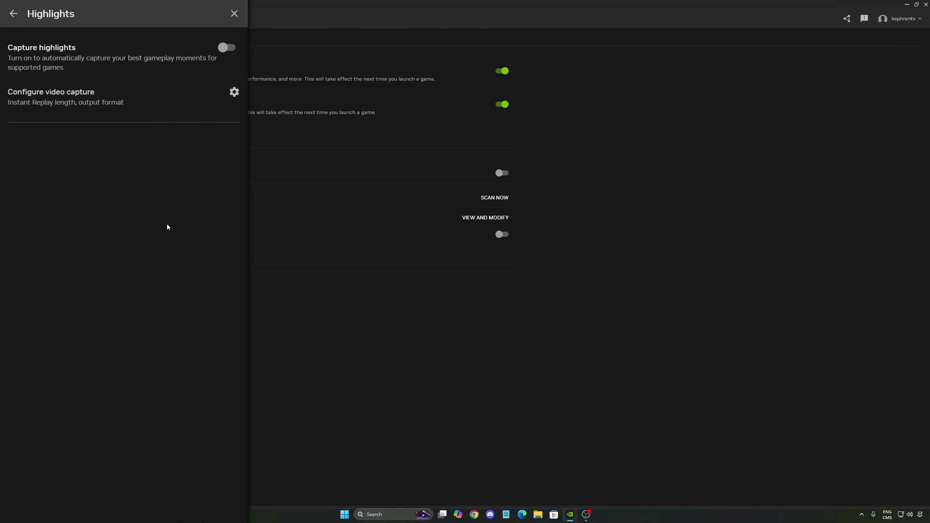
pyautogui.click(208, 53)
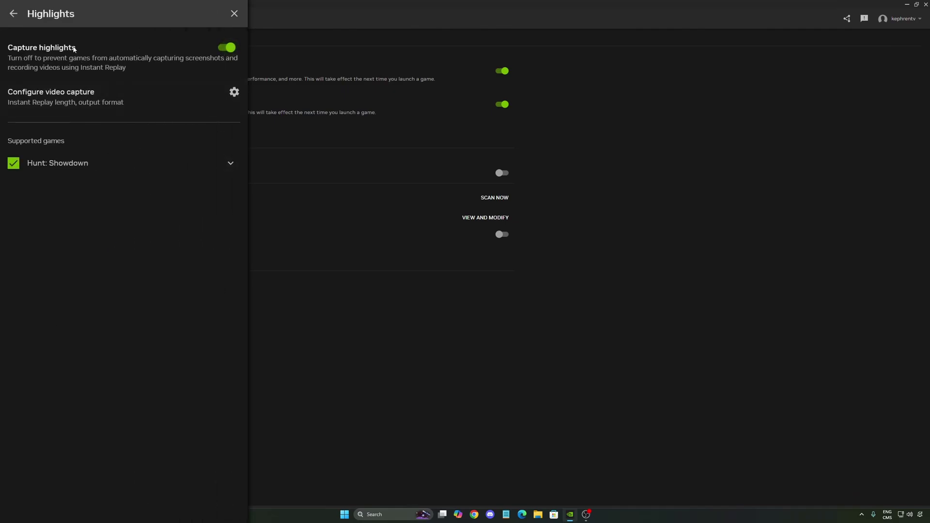
pyautogui.click(230, 163)
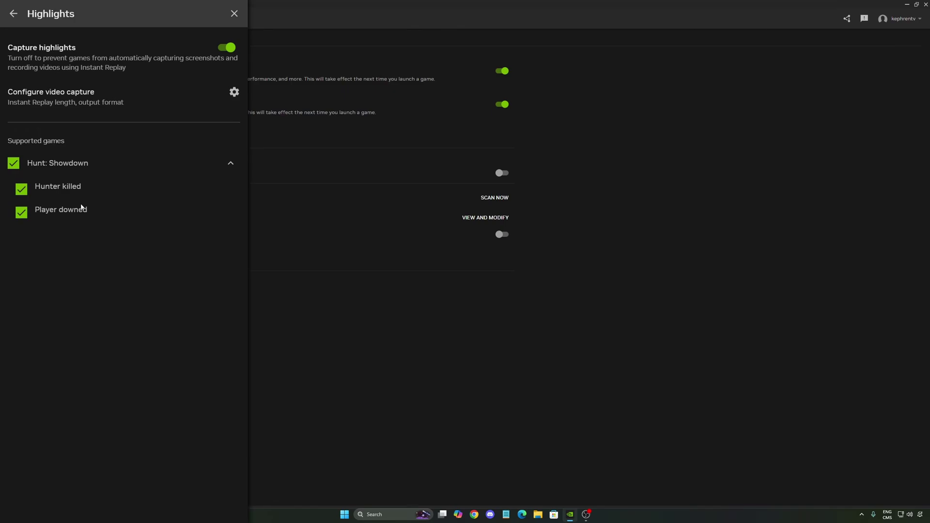
pyautogui.click(13, 14)
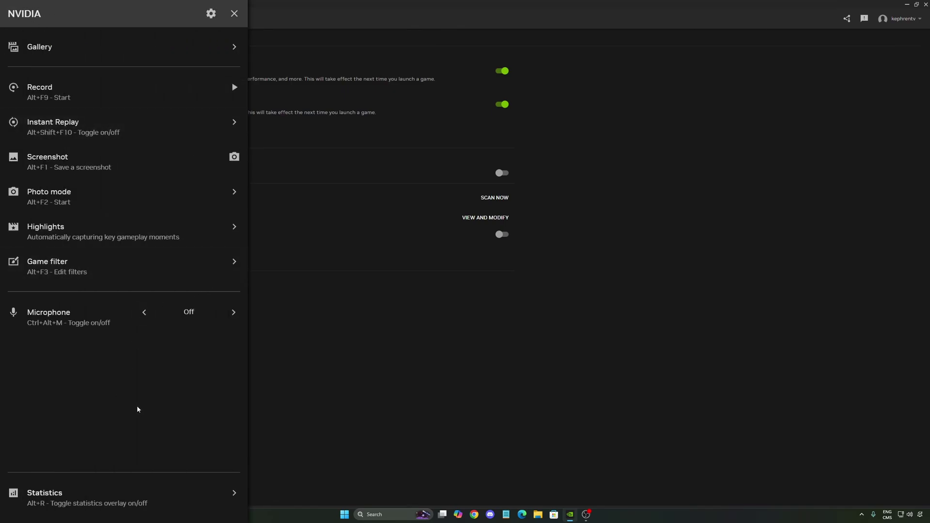
# - Browse the Game filter settings, then return to the main overlay menu
pyautogui.click(53, 268)
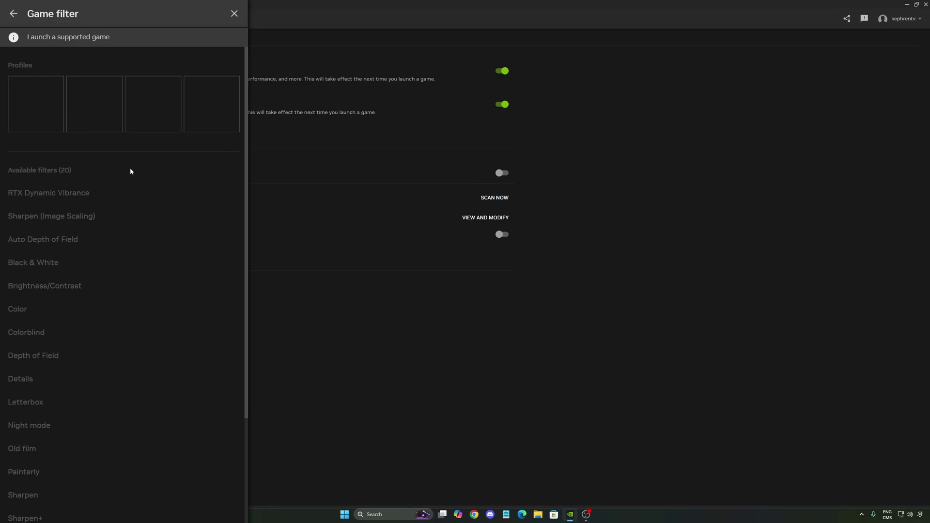
pyautogui.scroll(-3, 95, 195)
pyautogui.scroll(3, 93, 206)
pyautogui.scroll(-3, 92, 199)
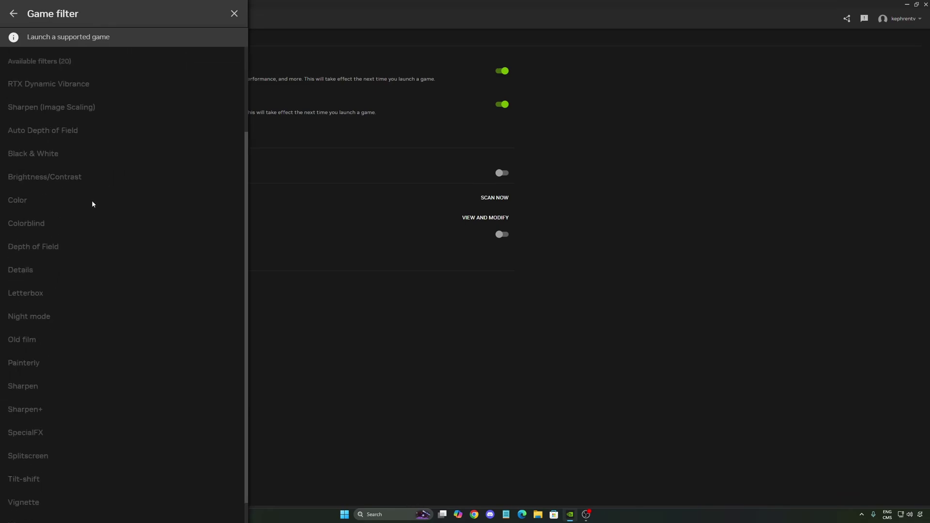
pyautogui.scroll(3, 97, 187)
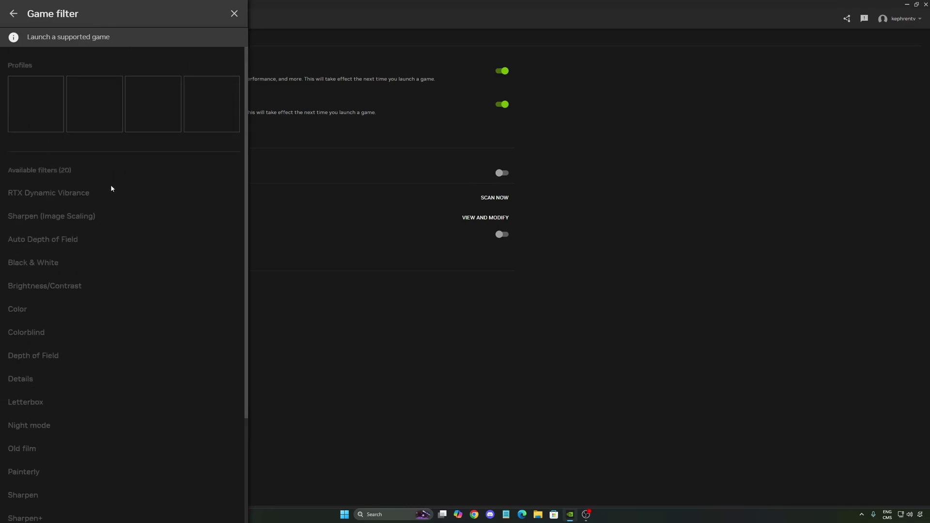
pyautogui.scroll(-3, 56, 197)
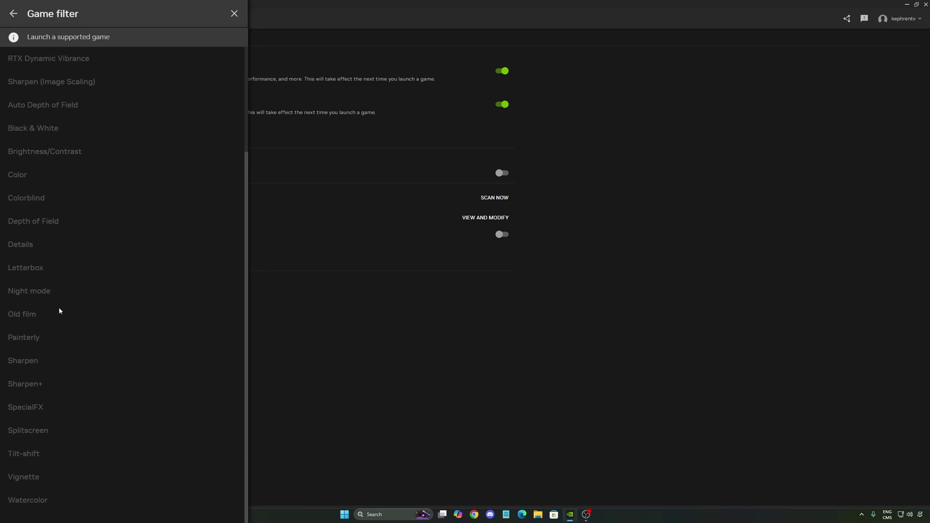
pyautogui.scroll(3, 52, 242)
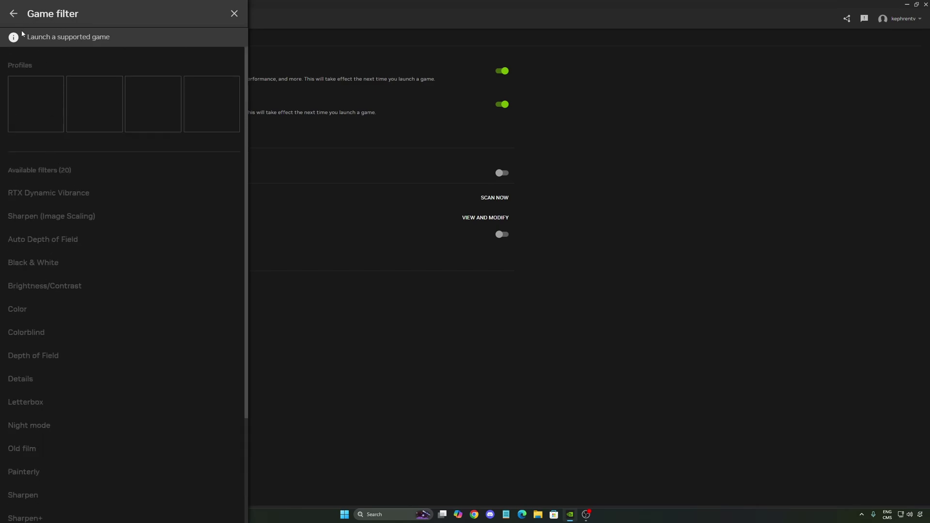
pyautogui.click(40, 24)
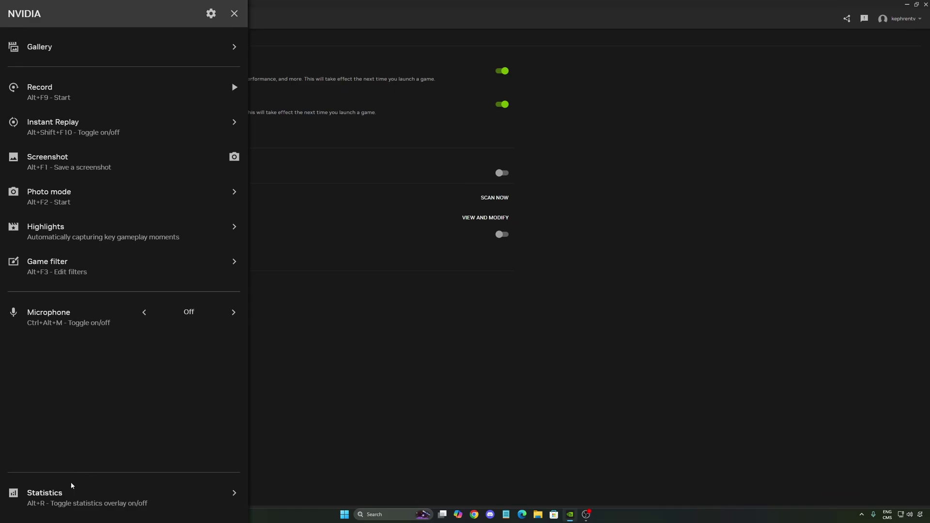
pyautogui.click(86, 497)
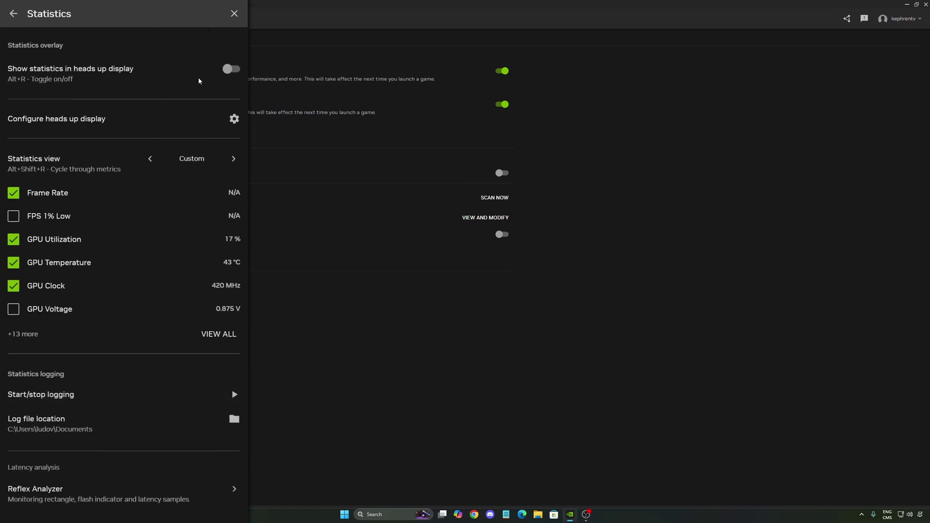
pyautogui.click(229, 70)
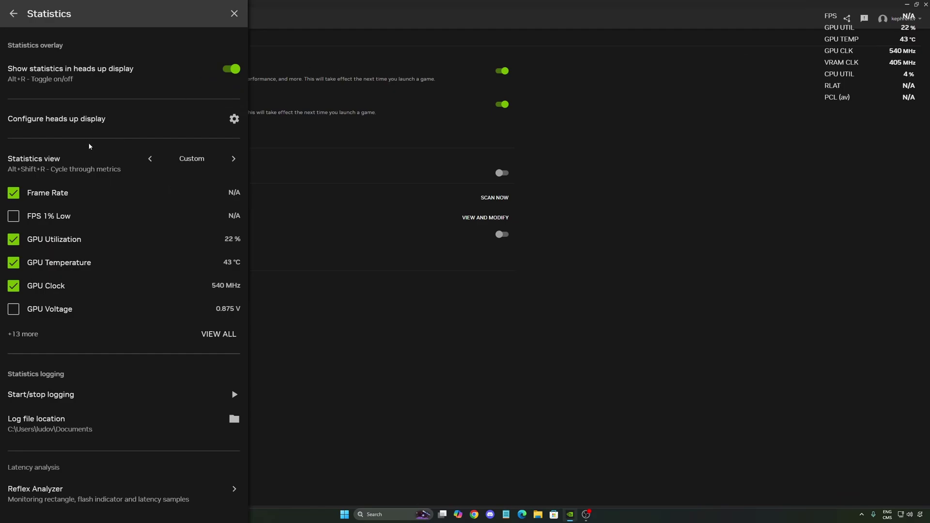
pyautogui.click(226, 337)
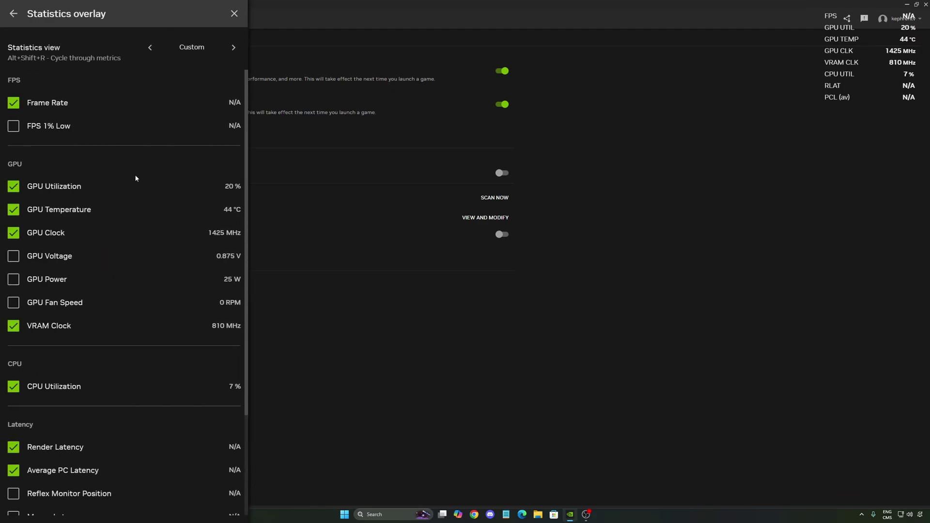
pyautogui.scroll(-2, 111, 167)
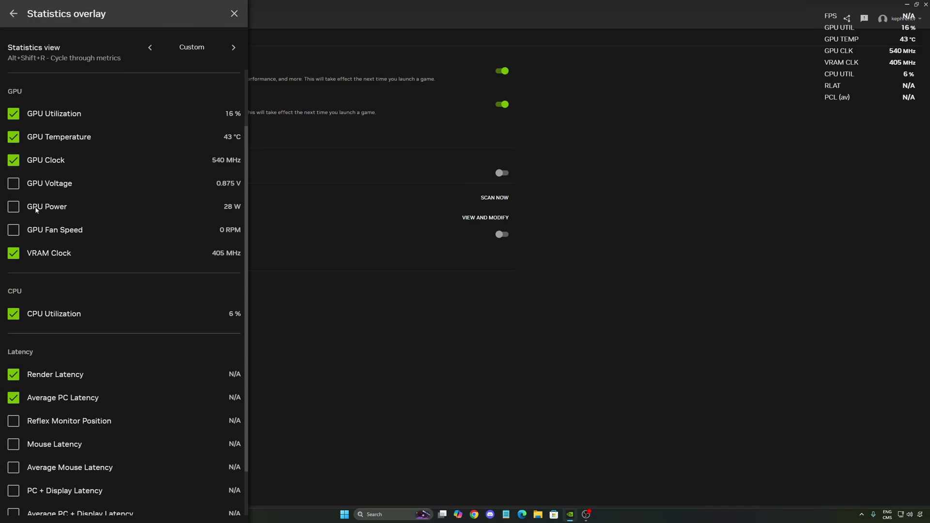
pyautogui.scroll(-1, 62, 164)
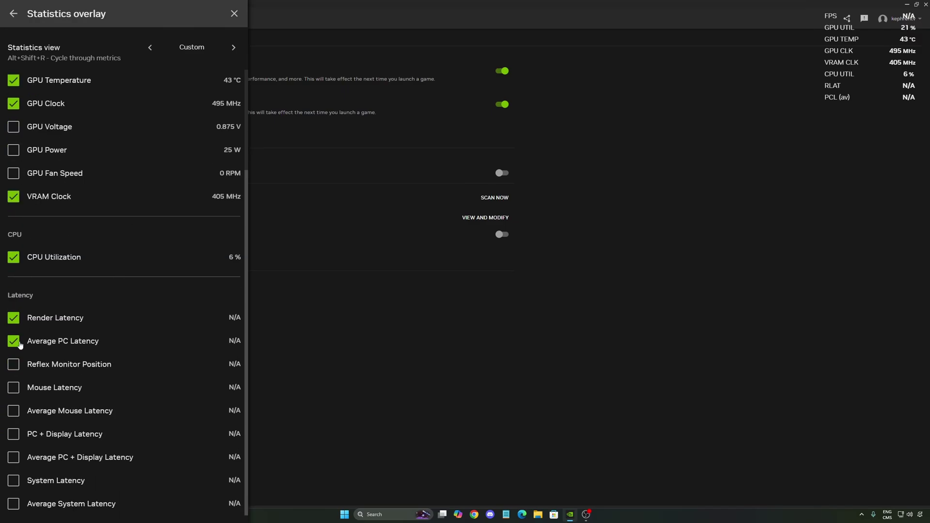
pyautogui.scroll(2, 62, 163)
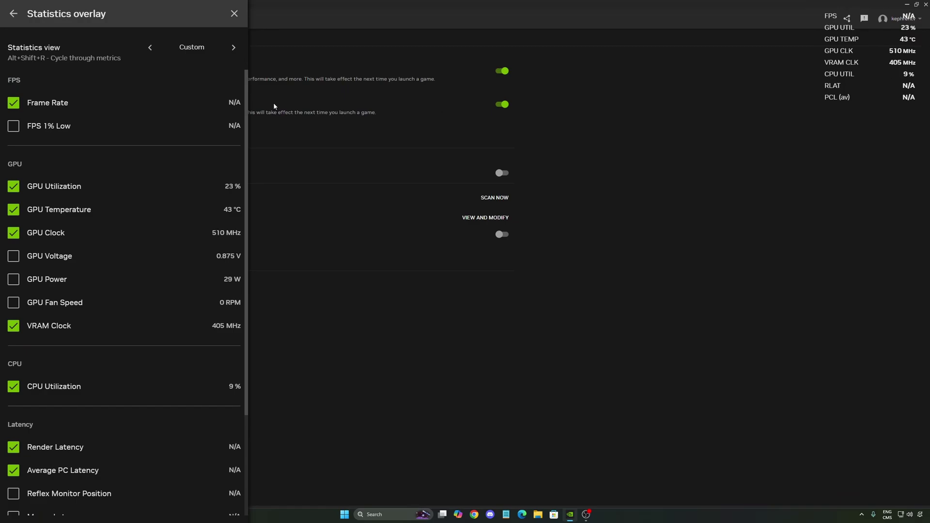
pyautogui.click(13, 13)
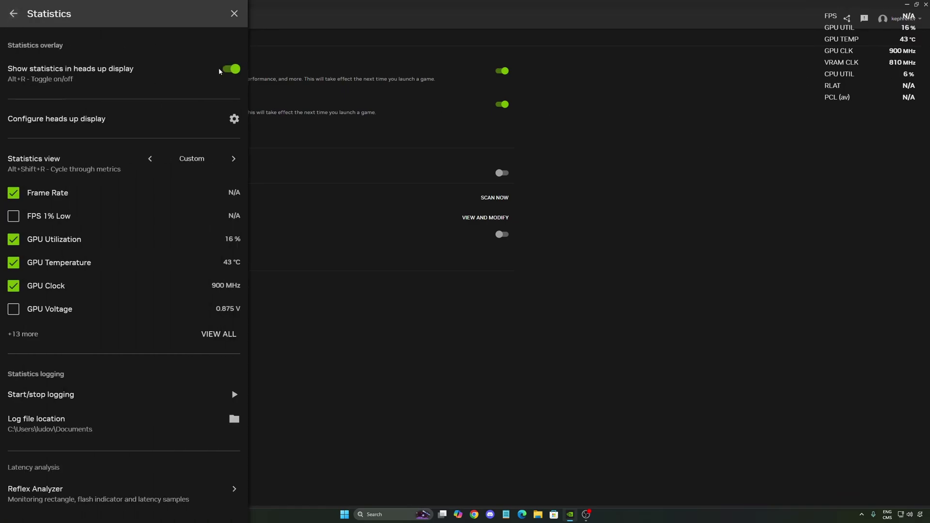
pyautogui.click(231, 69)
pyautogui.click(21, 13)
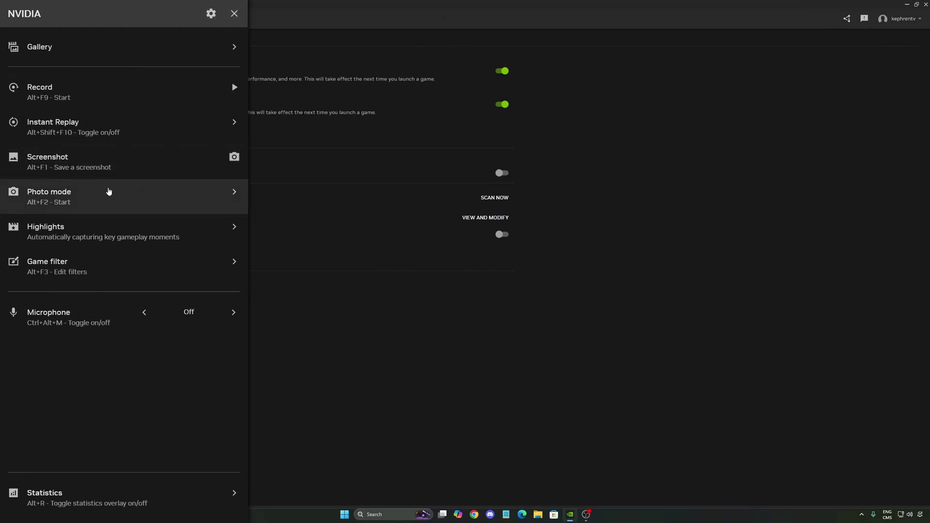
# - Close the overlay, briefly check the Notifications settings, then return to the Home library page
pyautogui.click(234, 15)
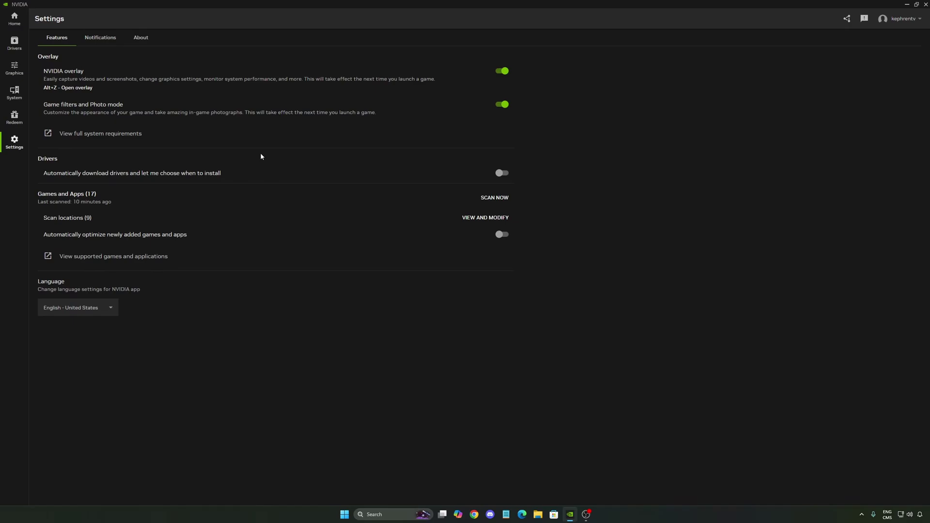
pyautogui.click(102, 38)
pyautogui.click(58, 39)
pyautogui.click(15, 19)
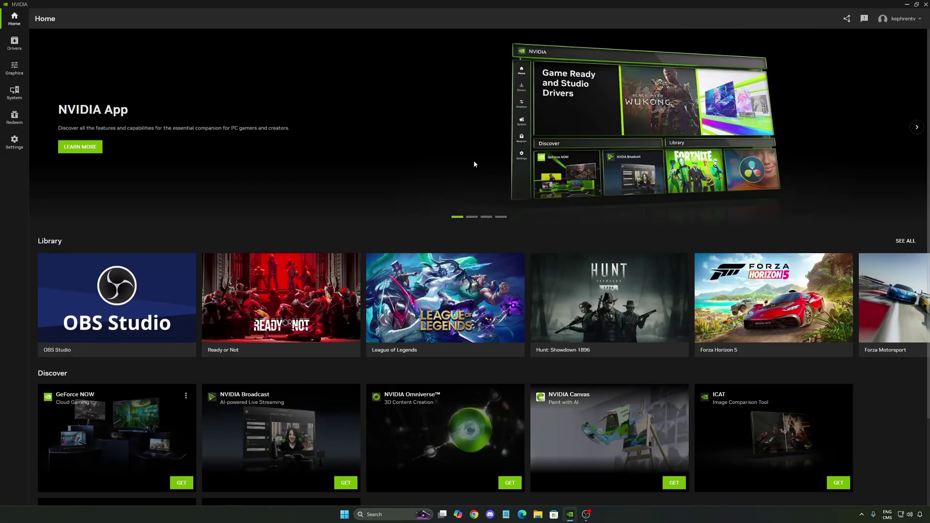